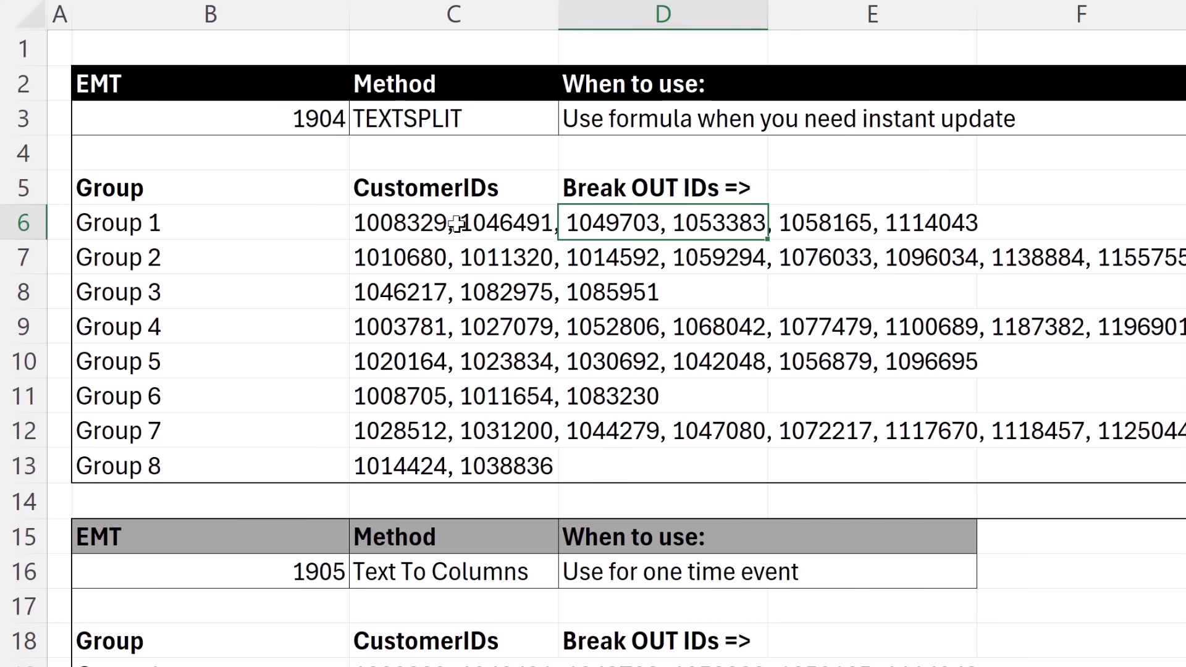
# Start a TEXTSPLIT formula in D6 using Group 1's CustomerIDs cell C6 as the text.
pyautogui.moveTo(457, 226); pyautogui.dragTo(471, 467)
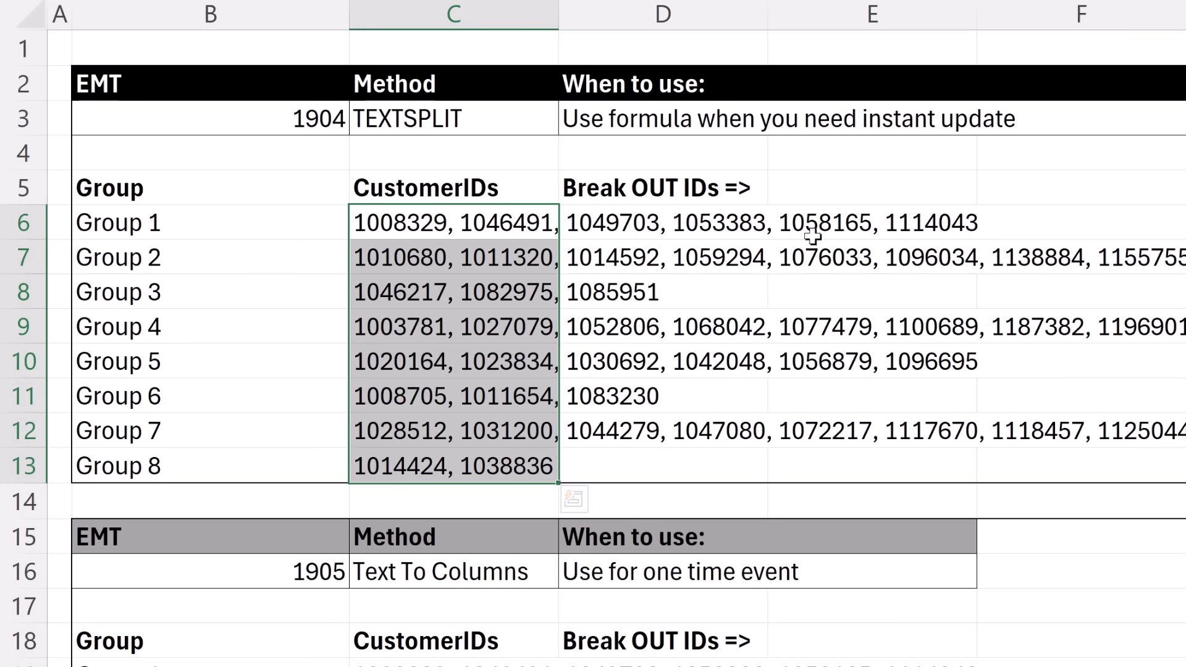
pyautogui.click(683, 233)
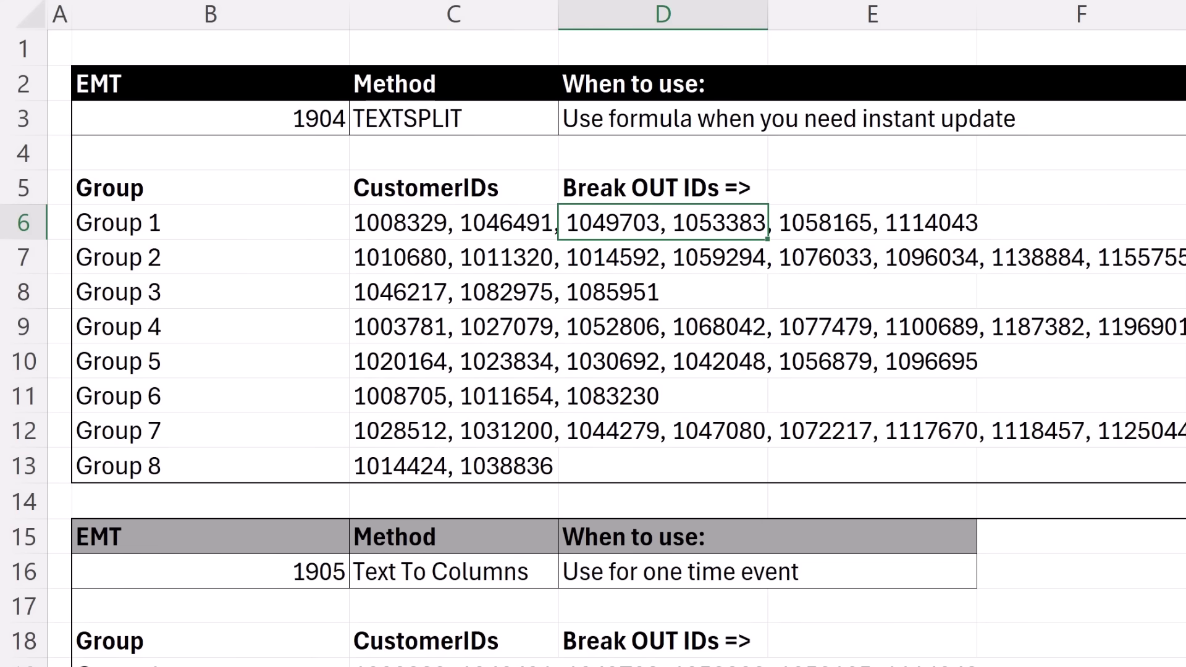
pyautogui.write('=text')
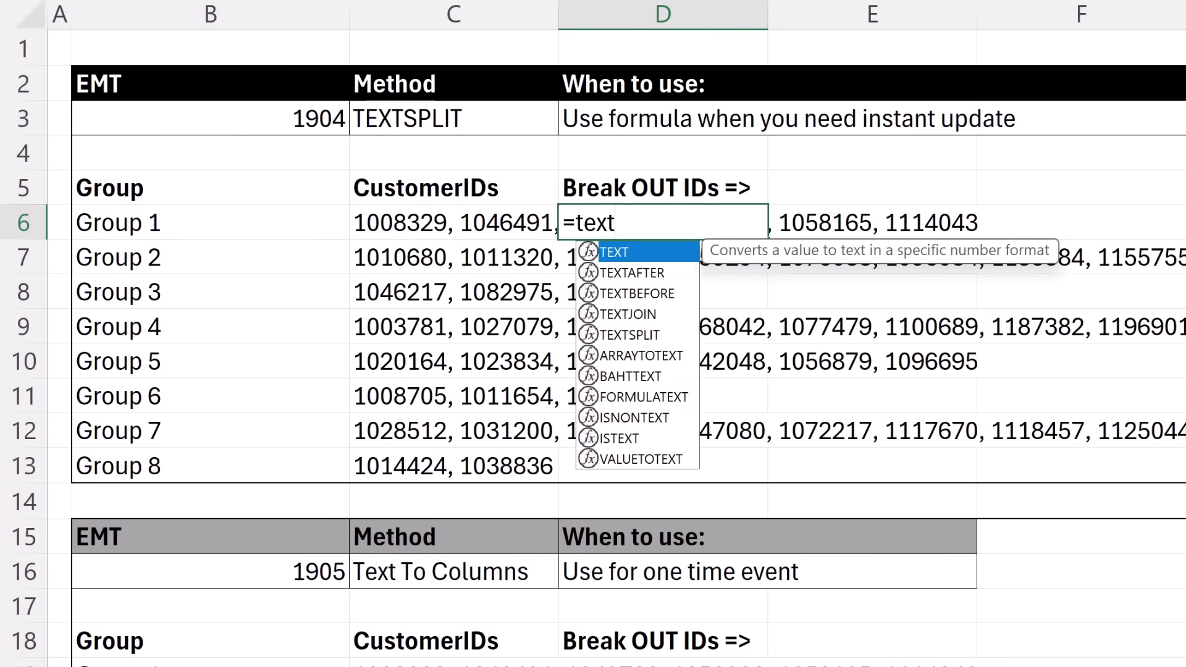
pyautogui.write('s')
pyautogui.press('Tab')
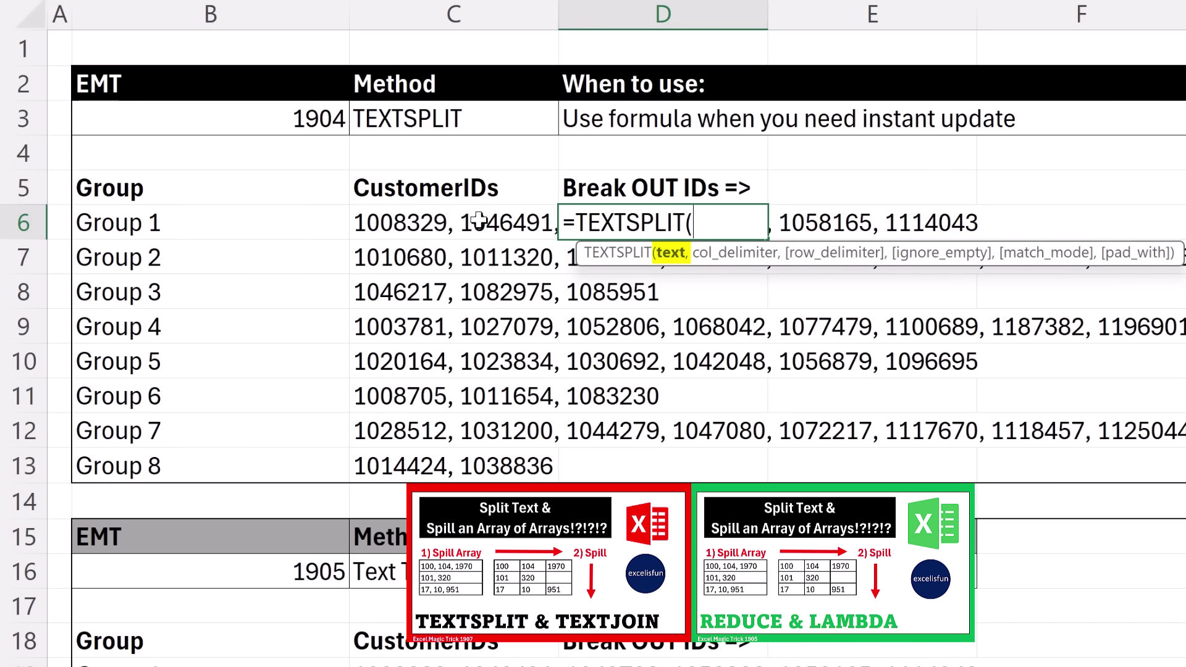
pyautogui.moveTo(479, 220); pyautogui.dragTo(512, 457)
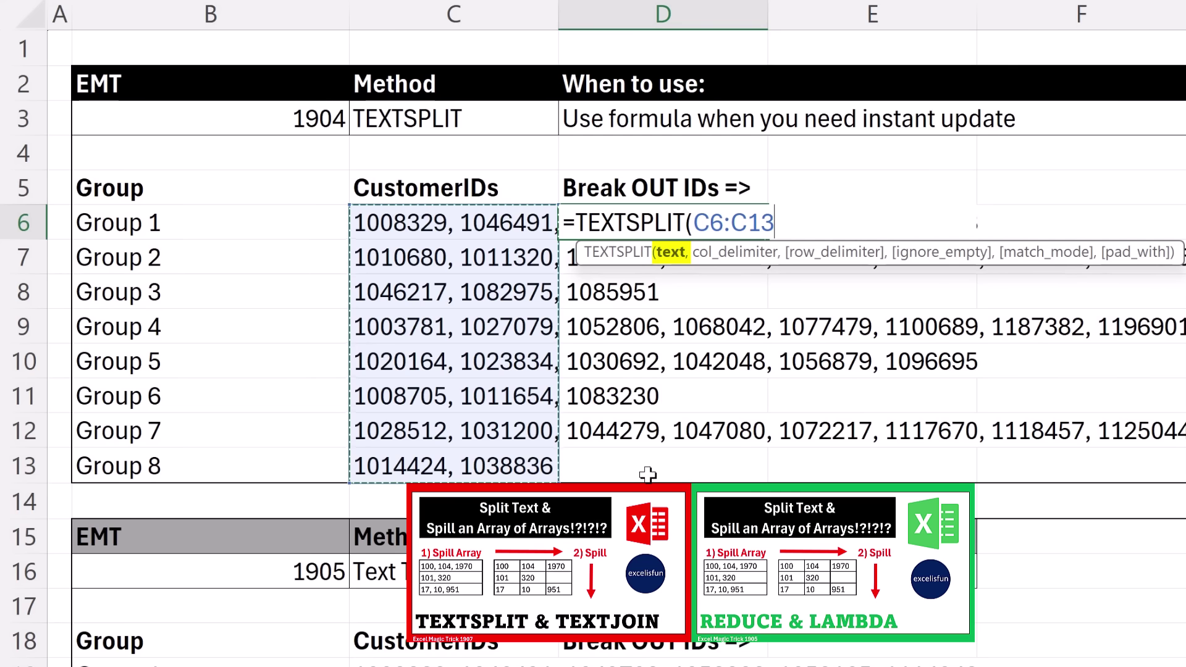
pyautogui.doubleClick(726, 222)
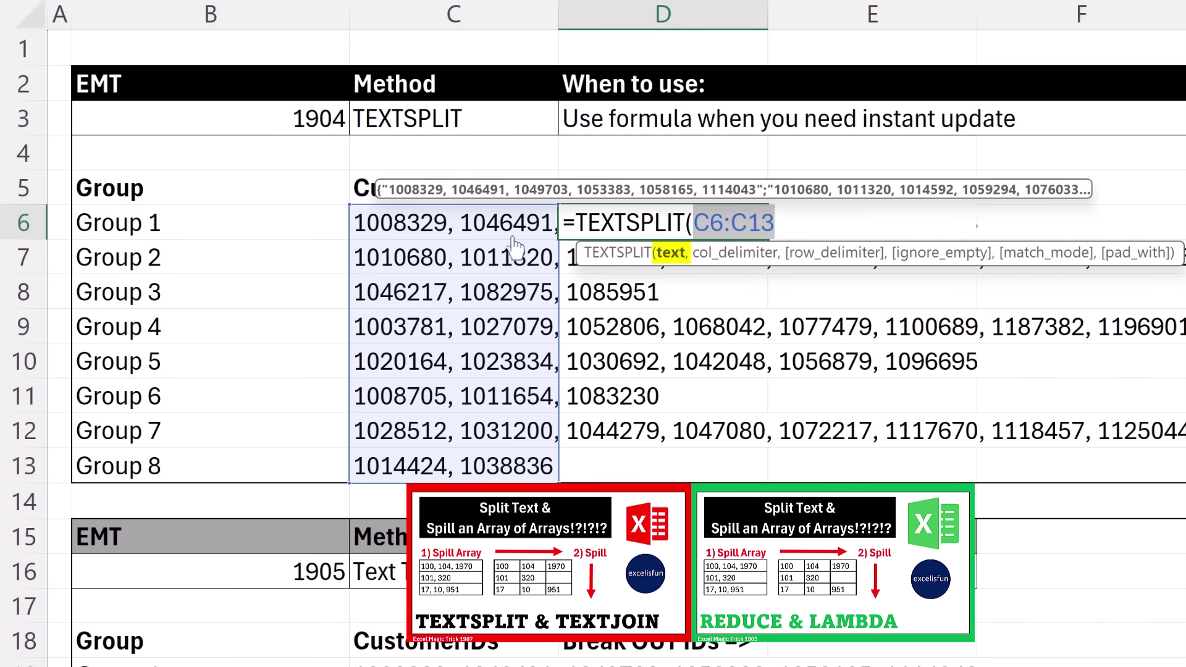
pyautogui.click(454, 225)
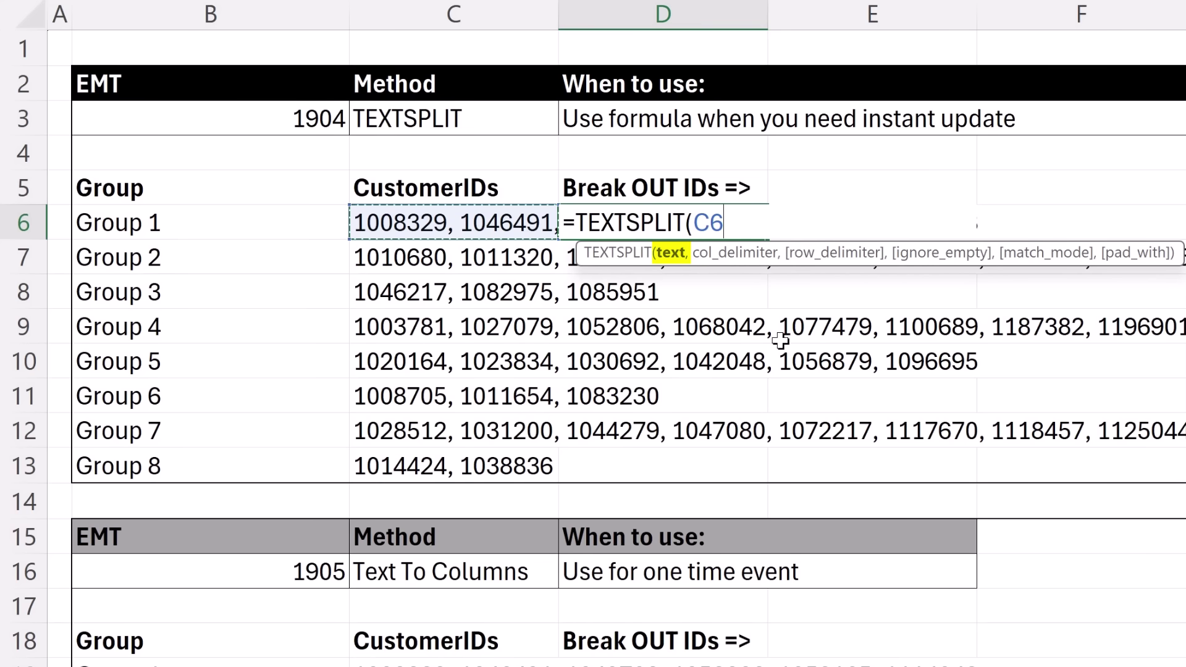
# Add ", " as the column delimiter so D6 reads =TEXTSPLIT(C6,", ".
pyautogui.write(',",')
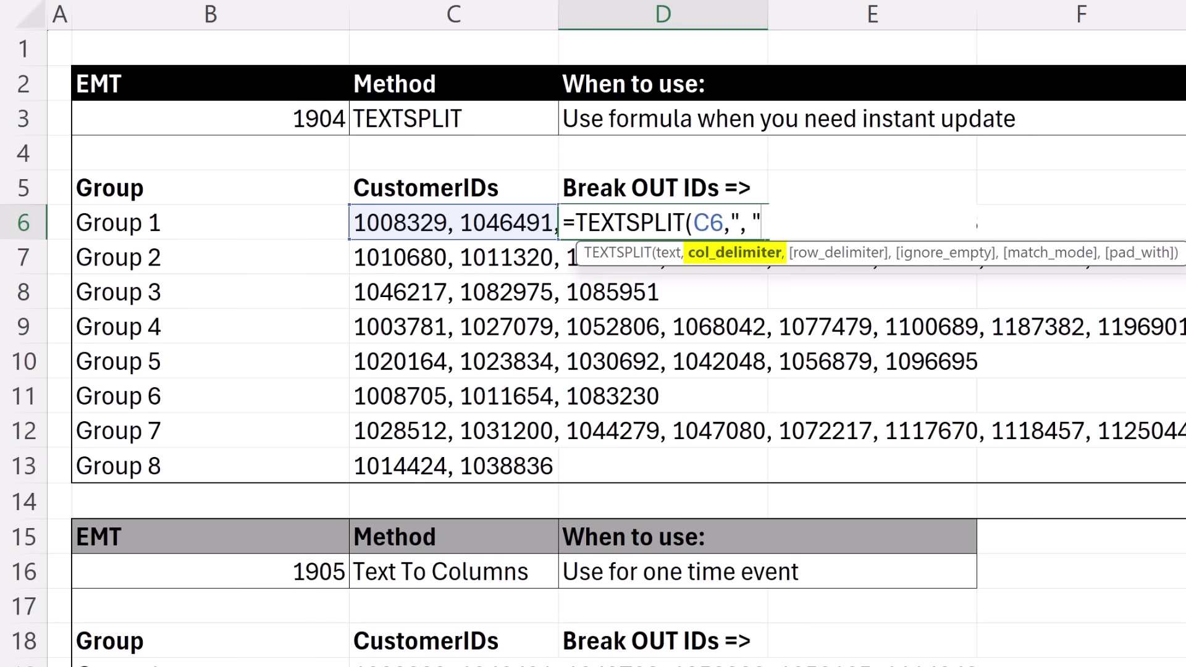
pyautogui.write(',')
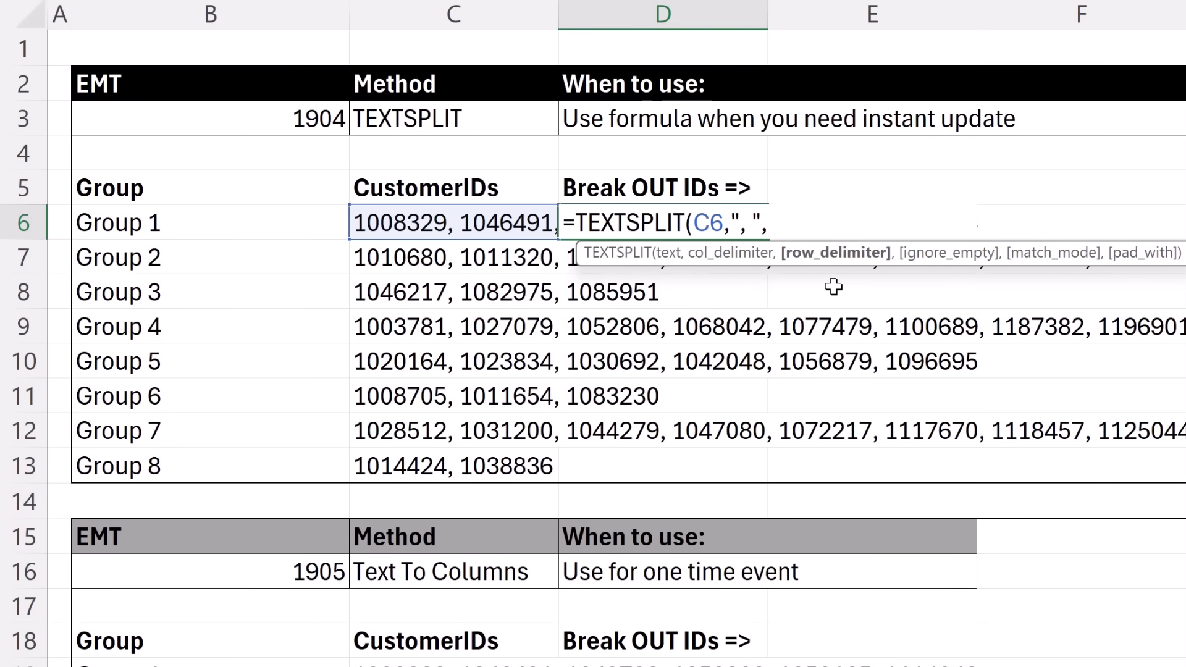
pyautogui.write(',')
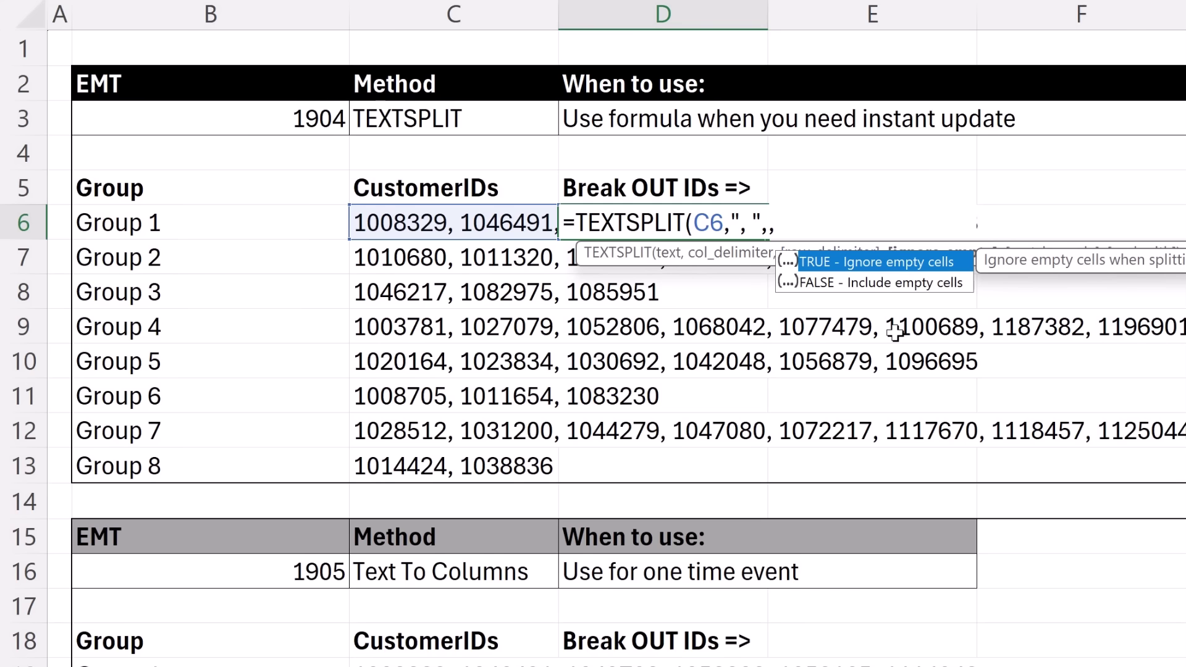
pyautogui.write(',')
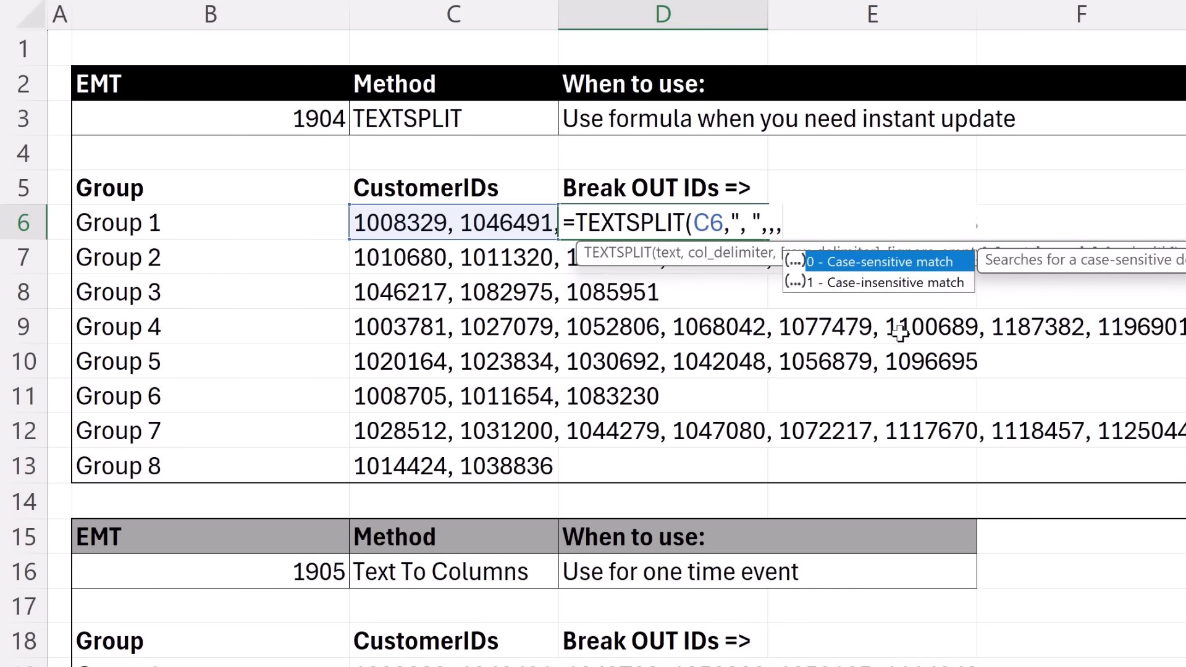
pyautogui.write(',')
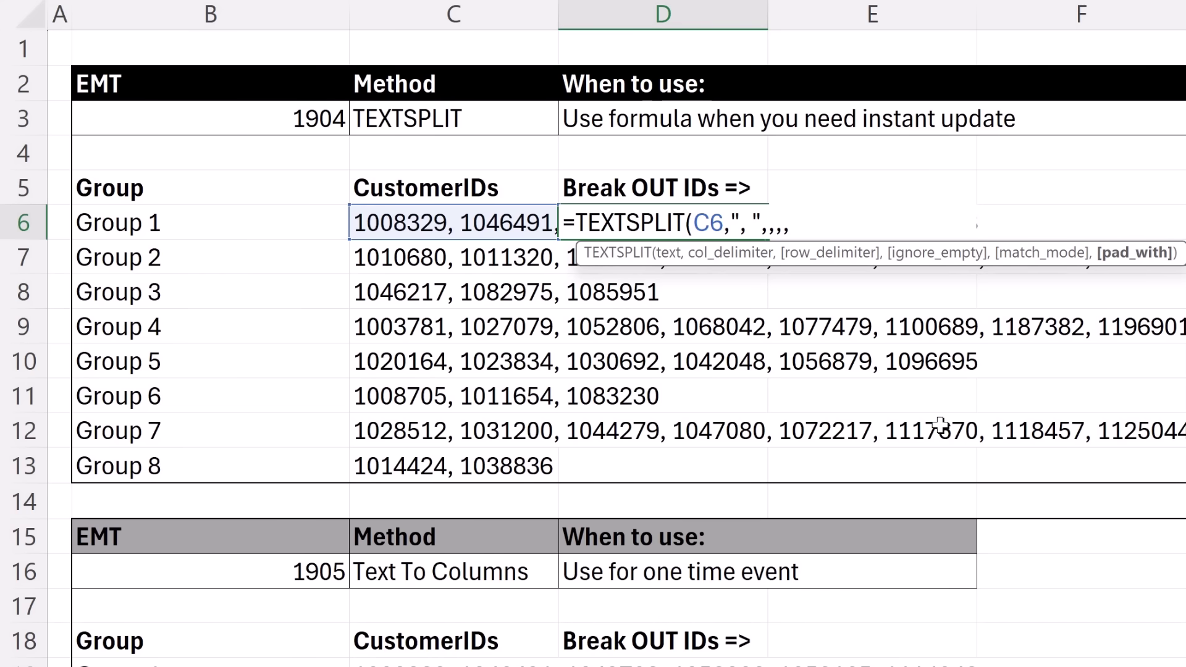
pyautogui.press('BackSpace')
pyautogui.press('BackSpace')
pyautogui.press('BackSpace')
pyautogui.press('BackSpace')
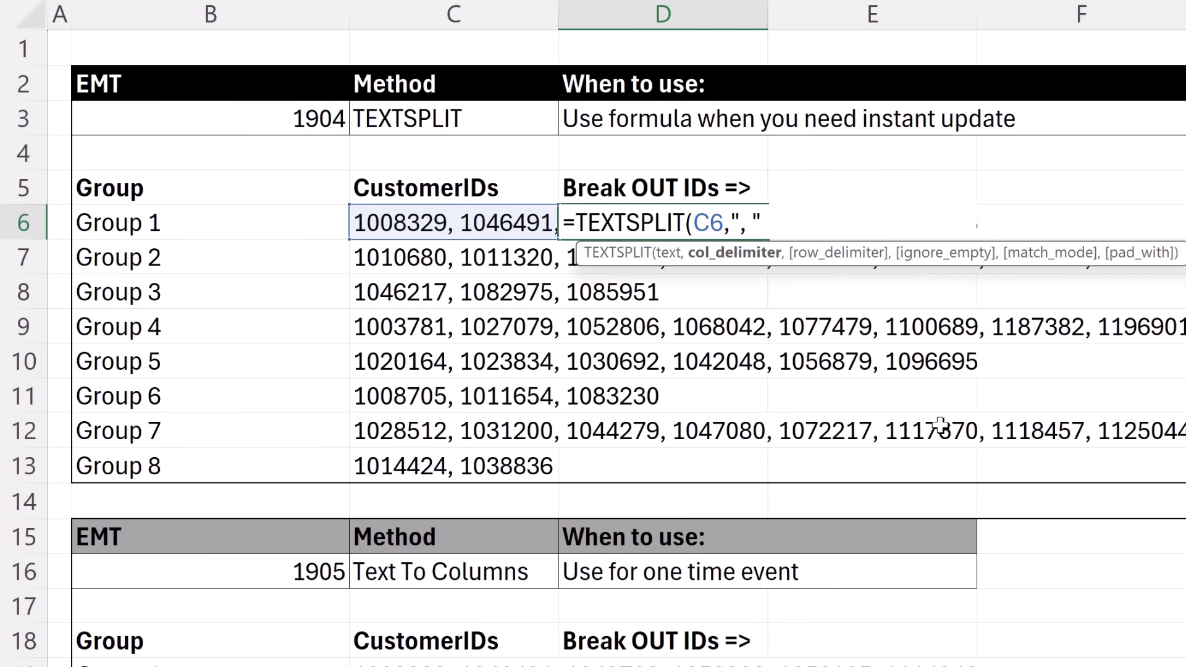
# Commit D6's split formula and fill it down through D13 for Groups 1-8.
pyautogui.hotkey('ctrl', 'Return')
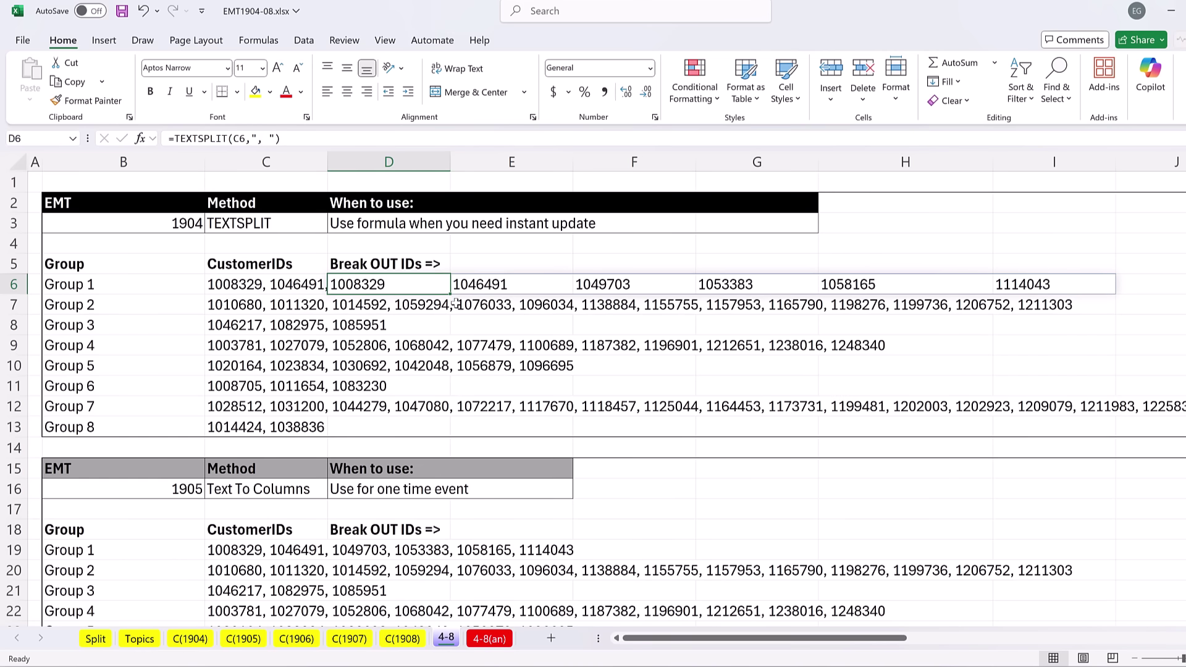
pyautogui.moveTo(449, 295); pyautogui.dragTo(455, 433)
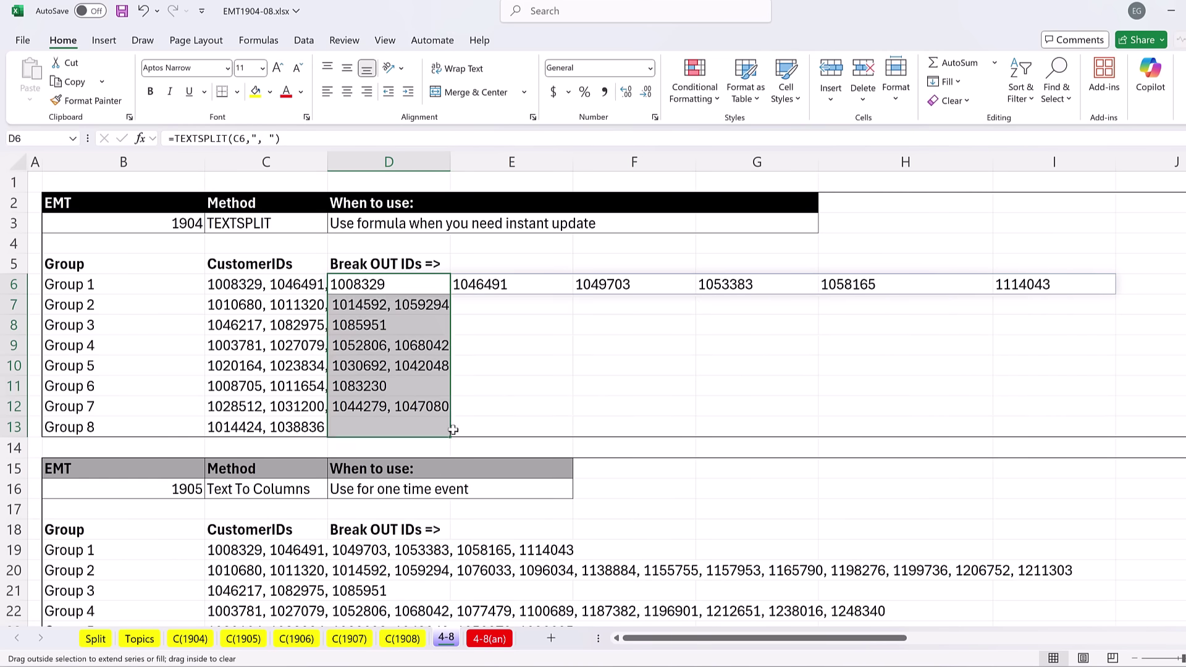
pyautogui.click(508, 457)
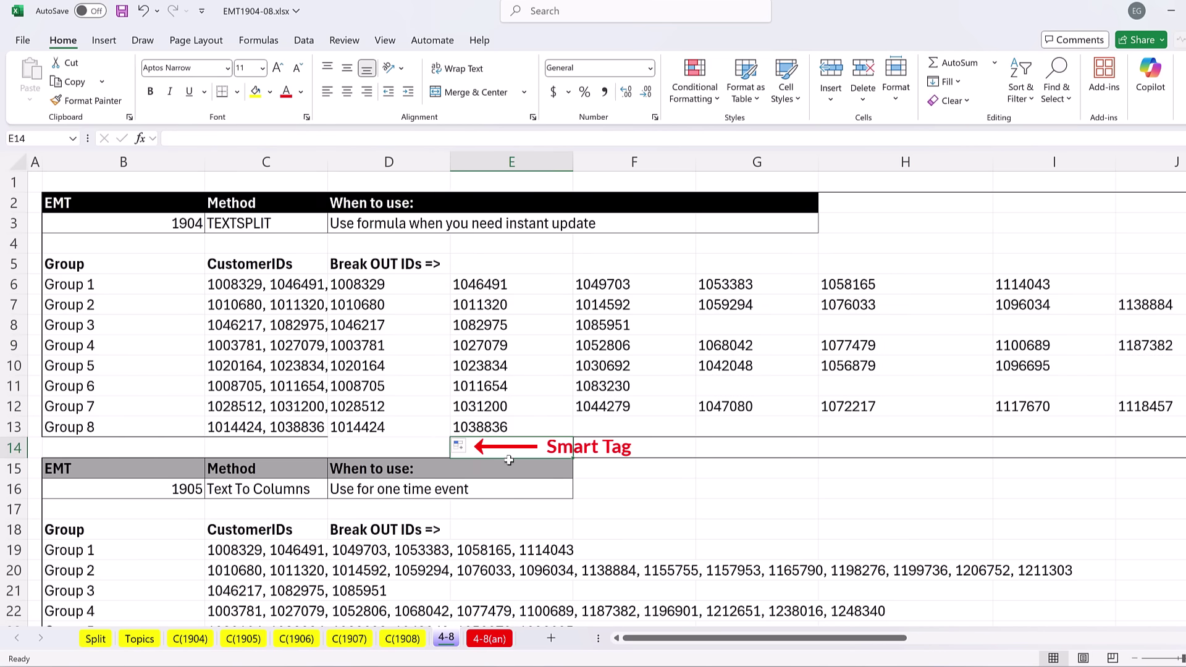
pyautogui.click(462, 448)
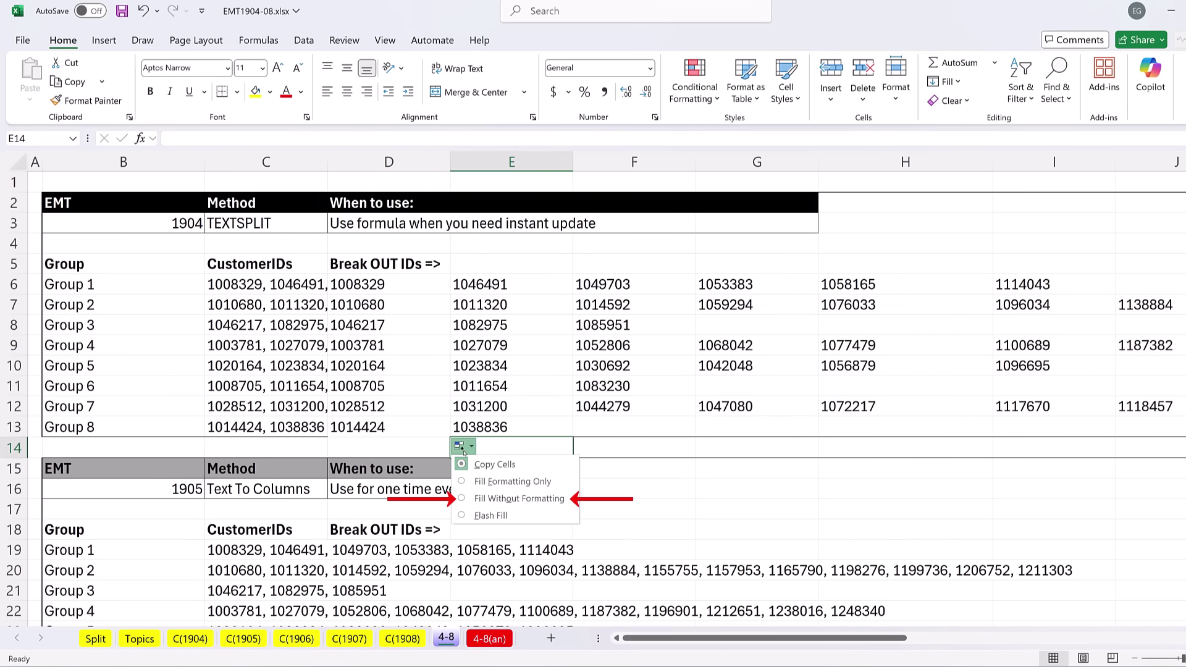
pyautogui.click(501, 504)
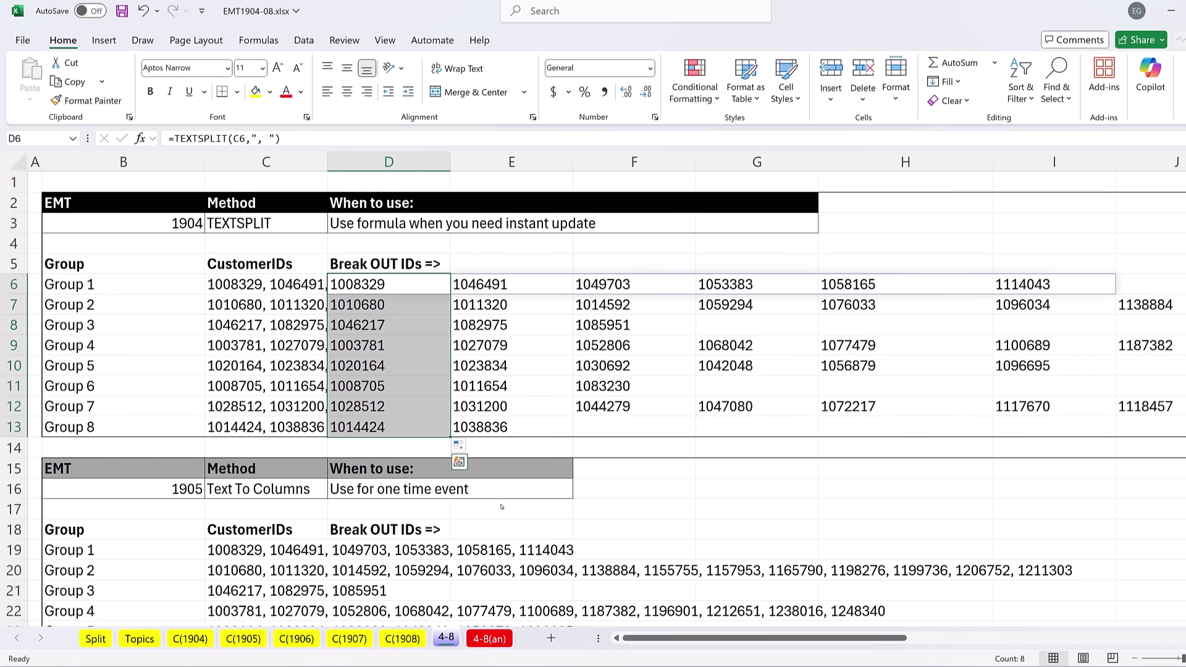
# Inspect the split formulas in D7, D8 and D6 without changing them.
pyautogui.click(385, 306)
pyautogui.press('F2')
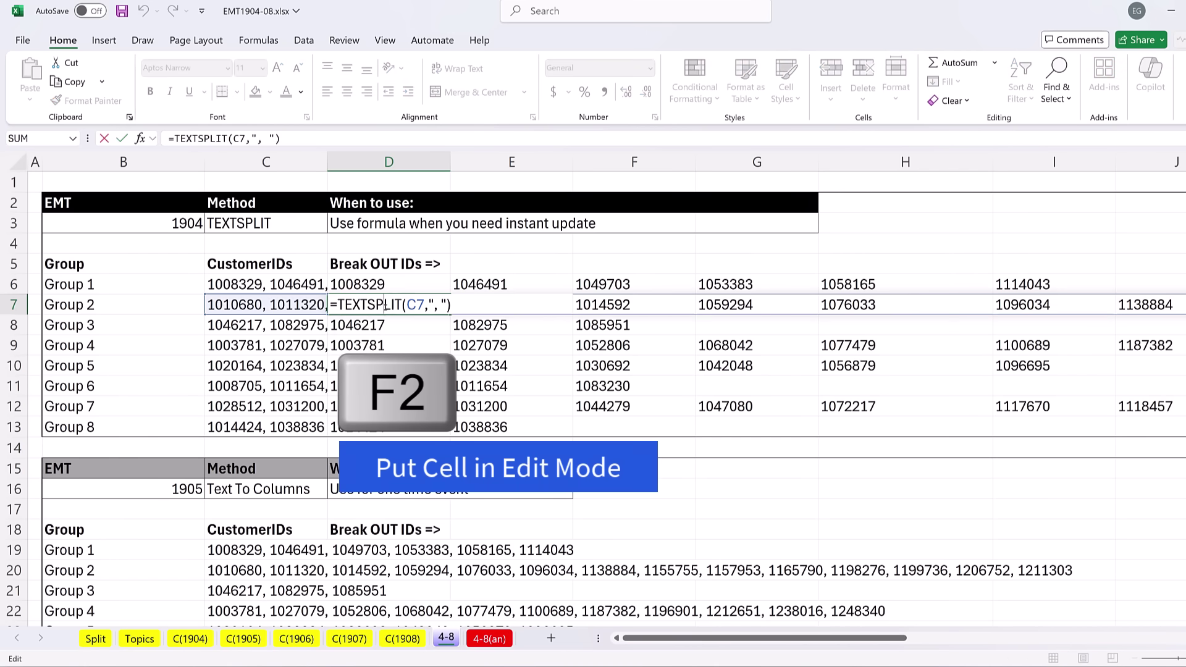
pyautogui.click(341, 327)
pyautogui.press('F2')
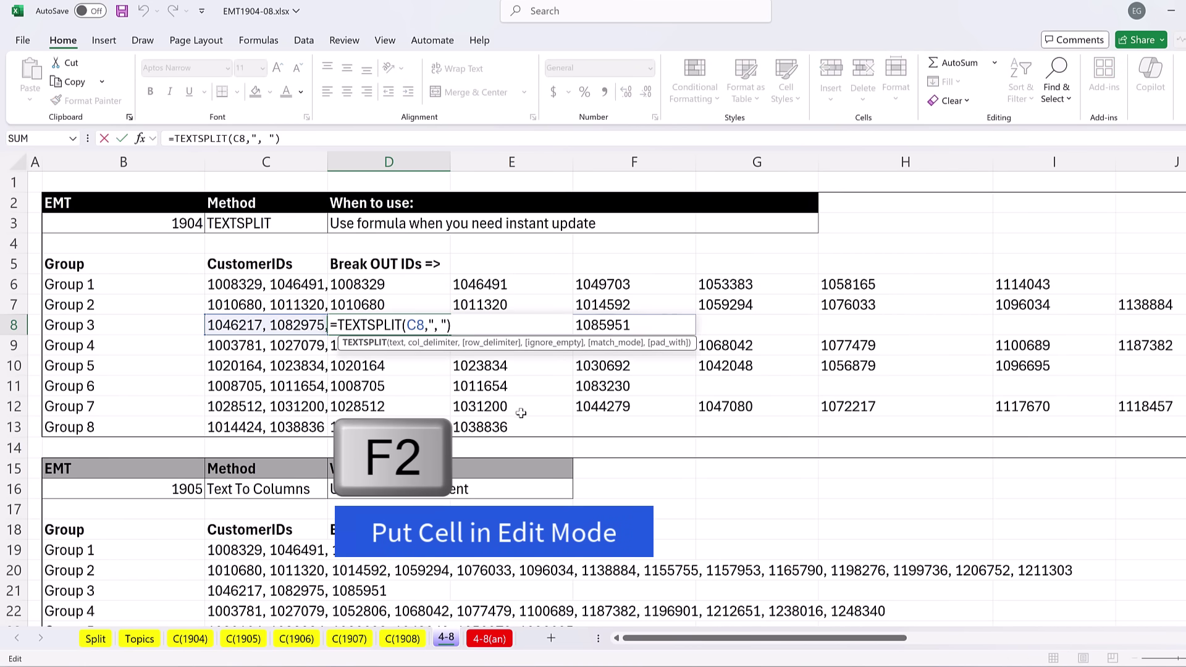
pyautogui.press('Escape')
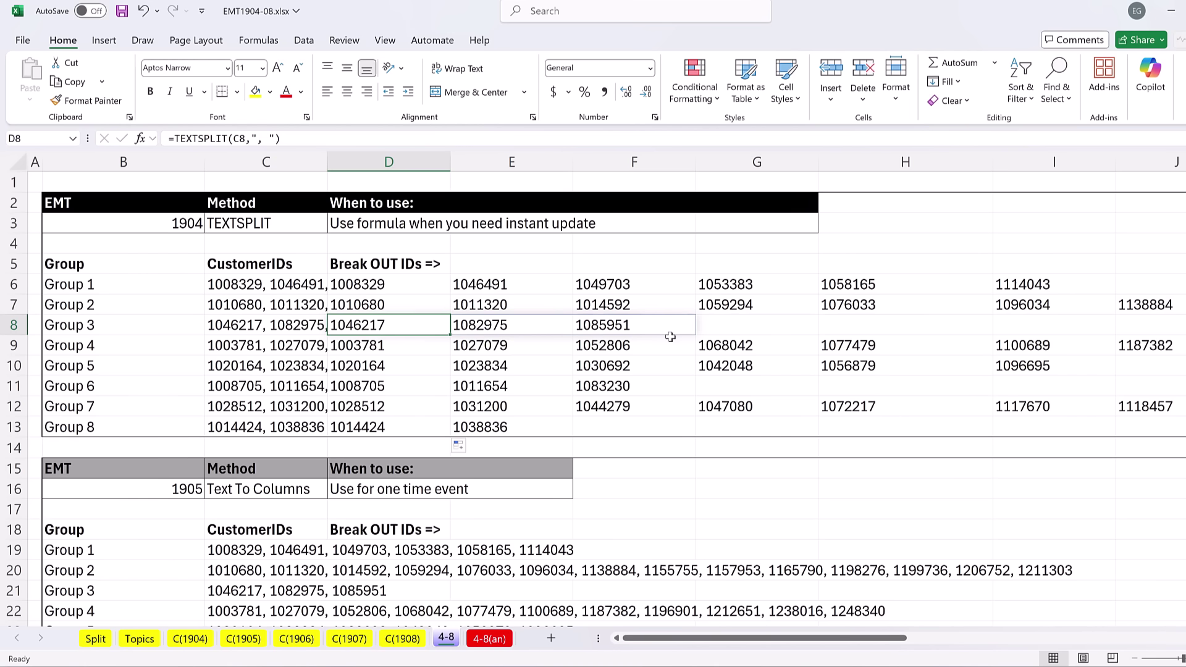
pyautogui.click(376, 286)
pyautogui.press('F2')
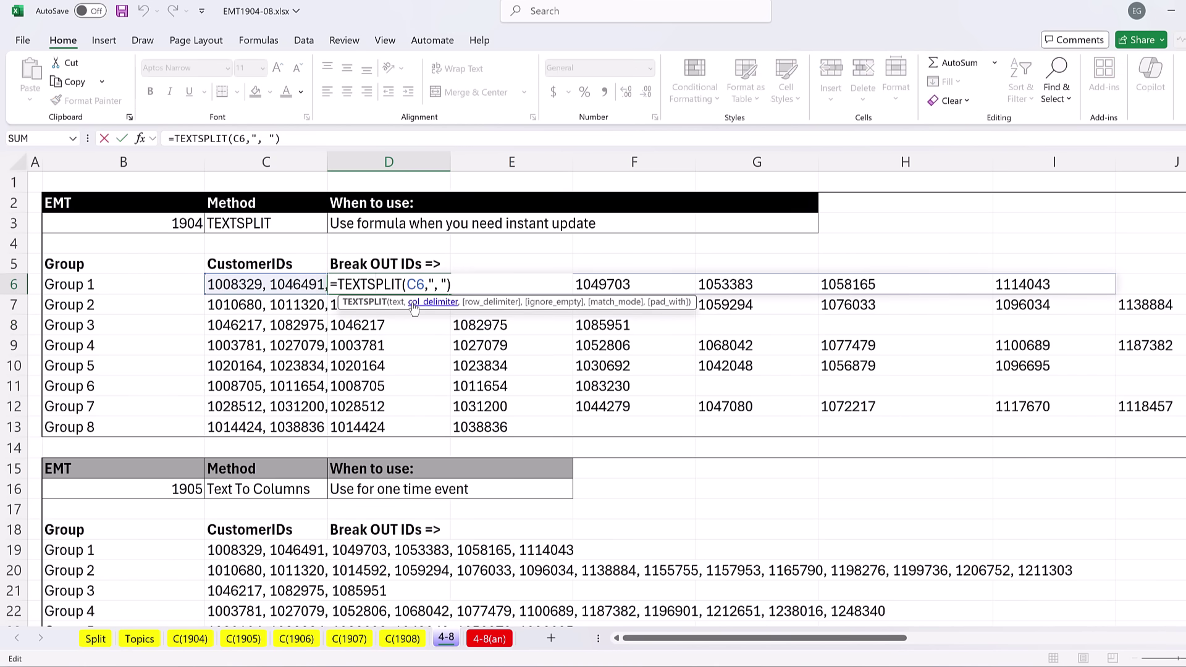
pyautogui.press('Escape')
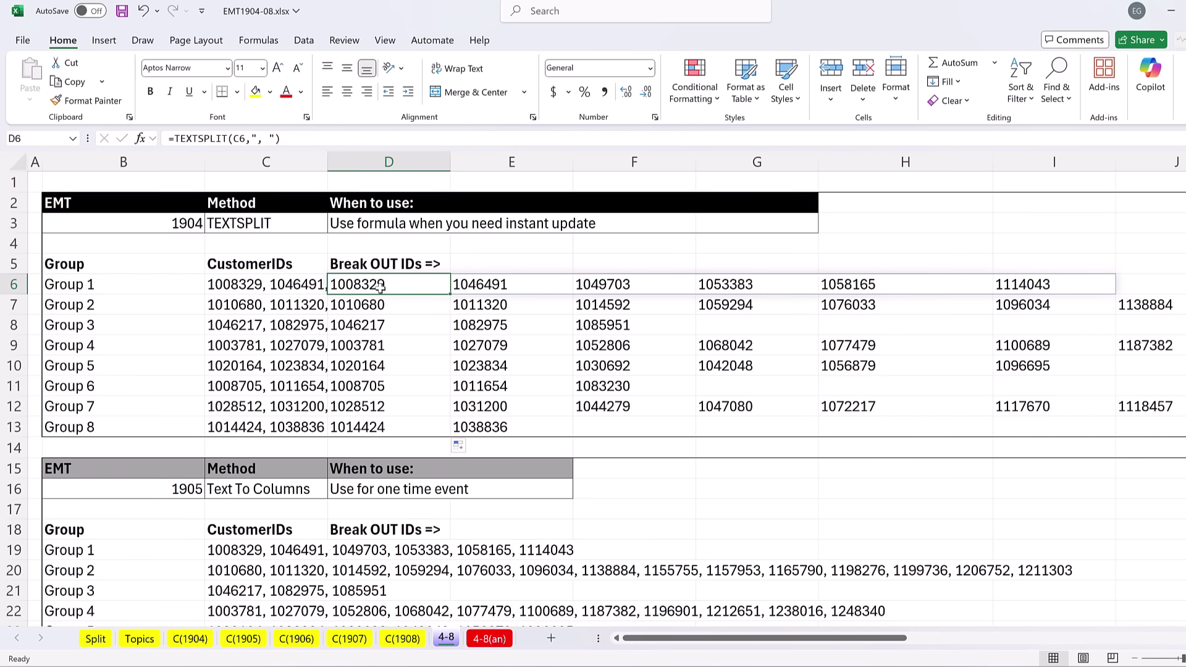
pyautogui.press('F2')
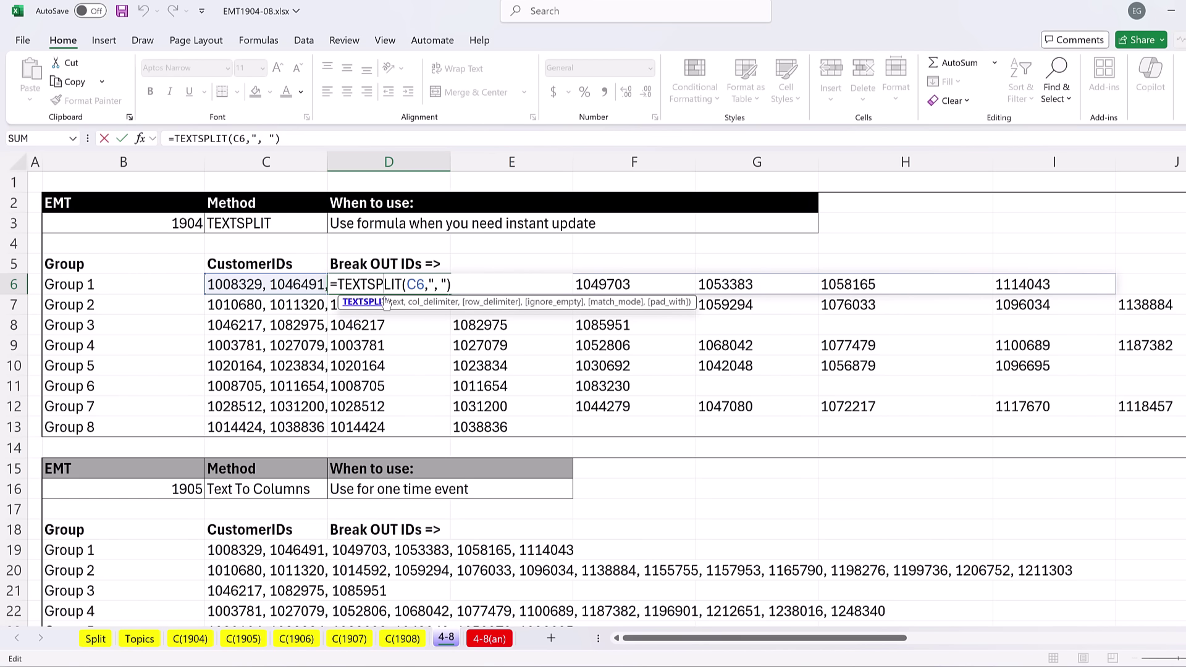
pyautogui.press('Escape')
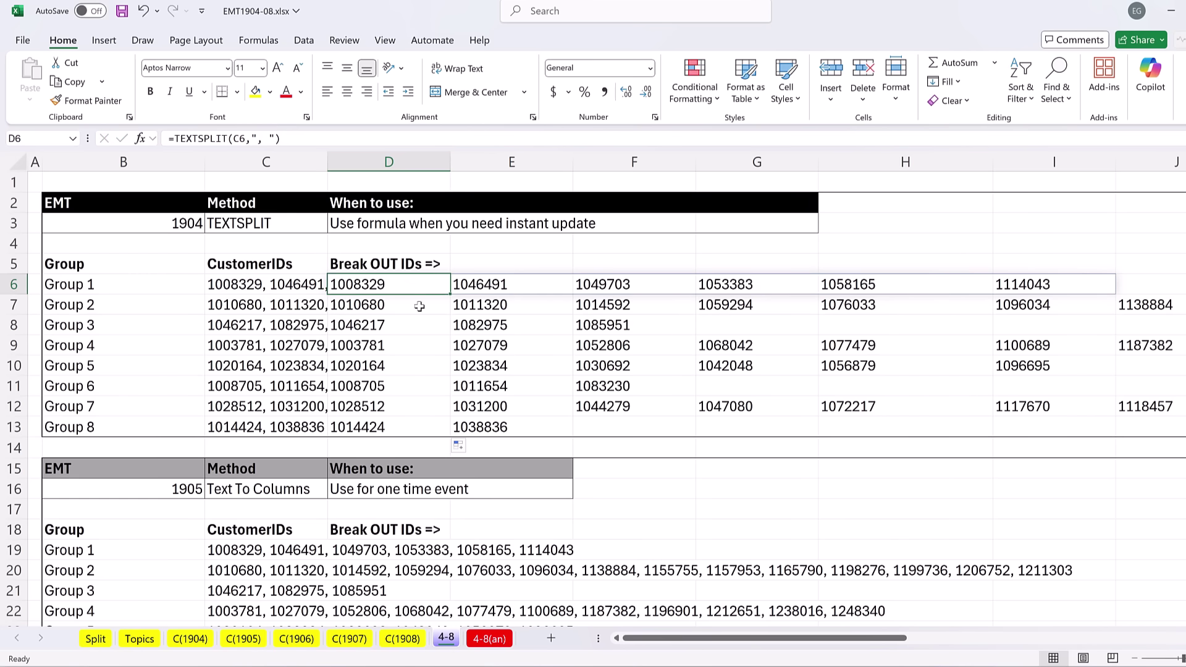
# Replace Group 1's first customer ID in C6 with dsdds so D6's spill updates.
pyautogui.click(239, 290)
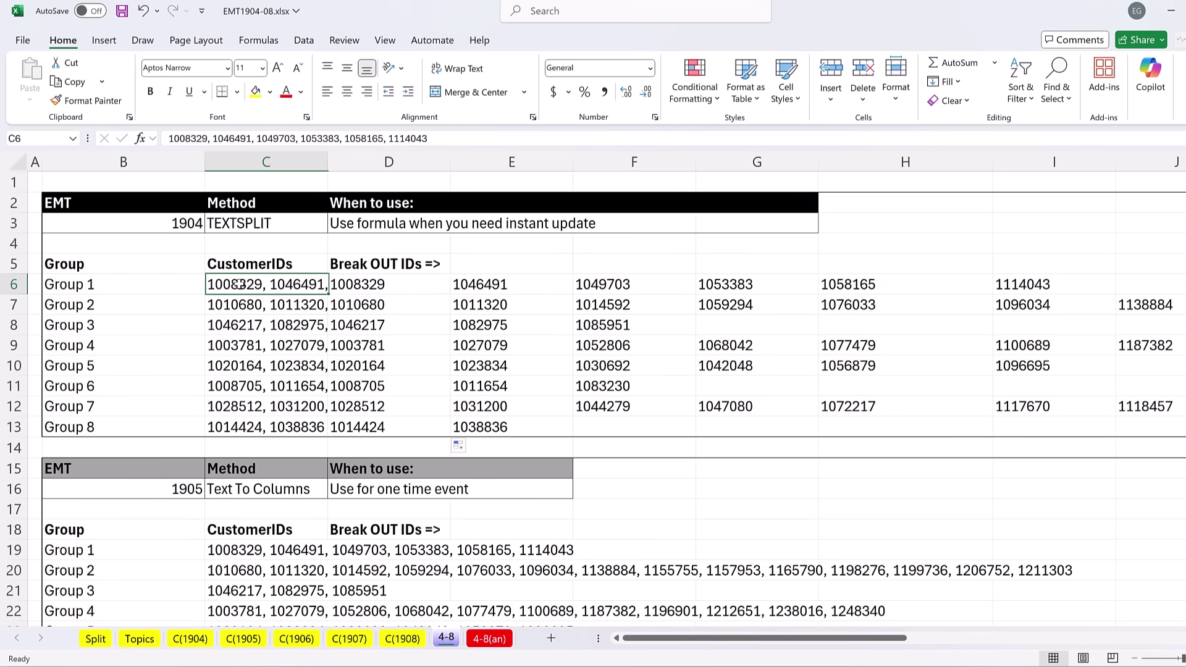
pyautogui.doubleClick(239, 289)
pyautogui.doubleClick(238, 287)
pyautogui.write('dsdds')
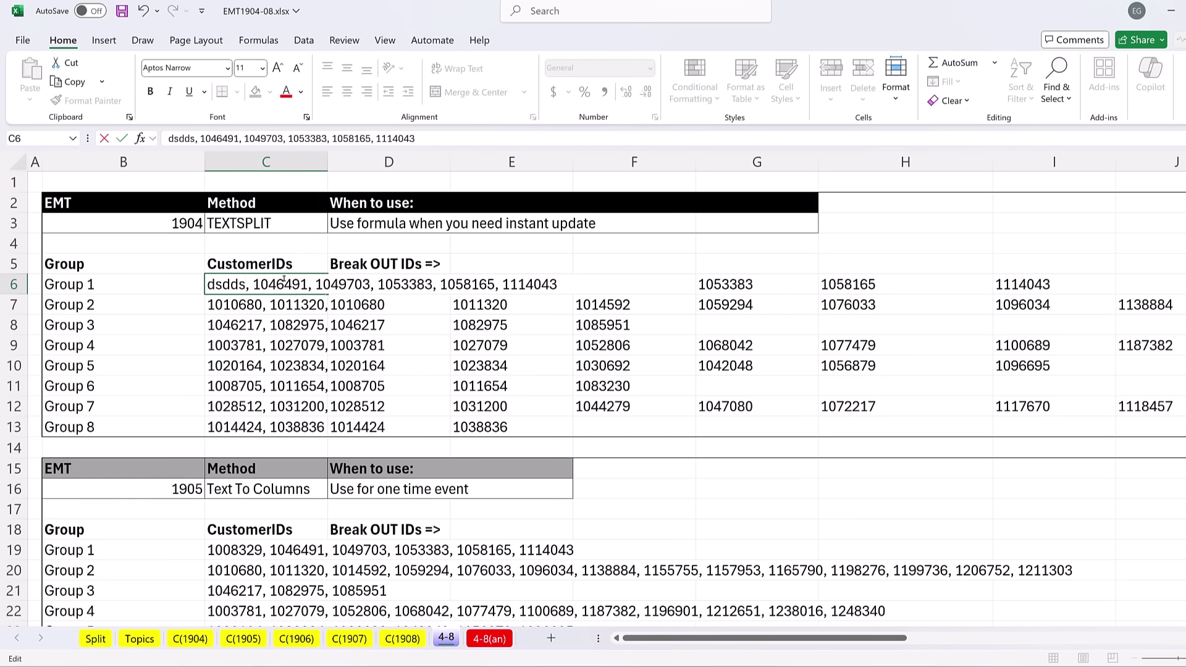
pyautogui.press('Return')
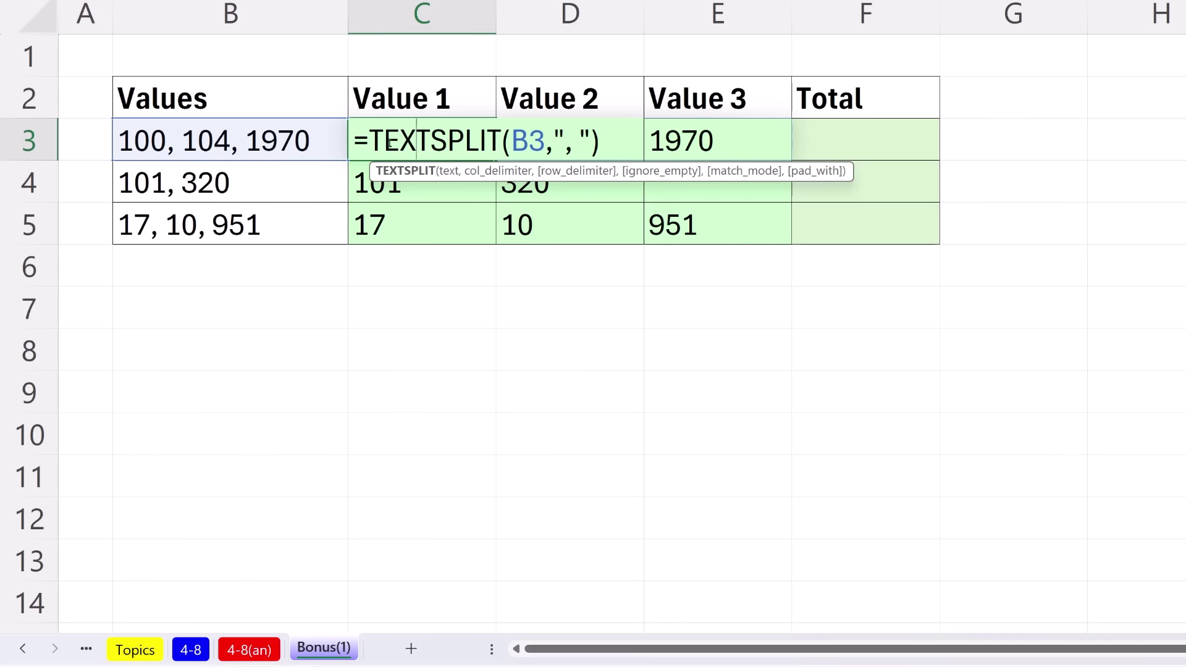
# Commit C3's split formula and add =SUM(C3#) totals in F3, filled down to F5.
pyautogui.hotkey('ctrl', 'Return')
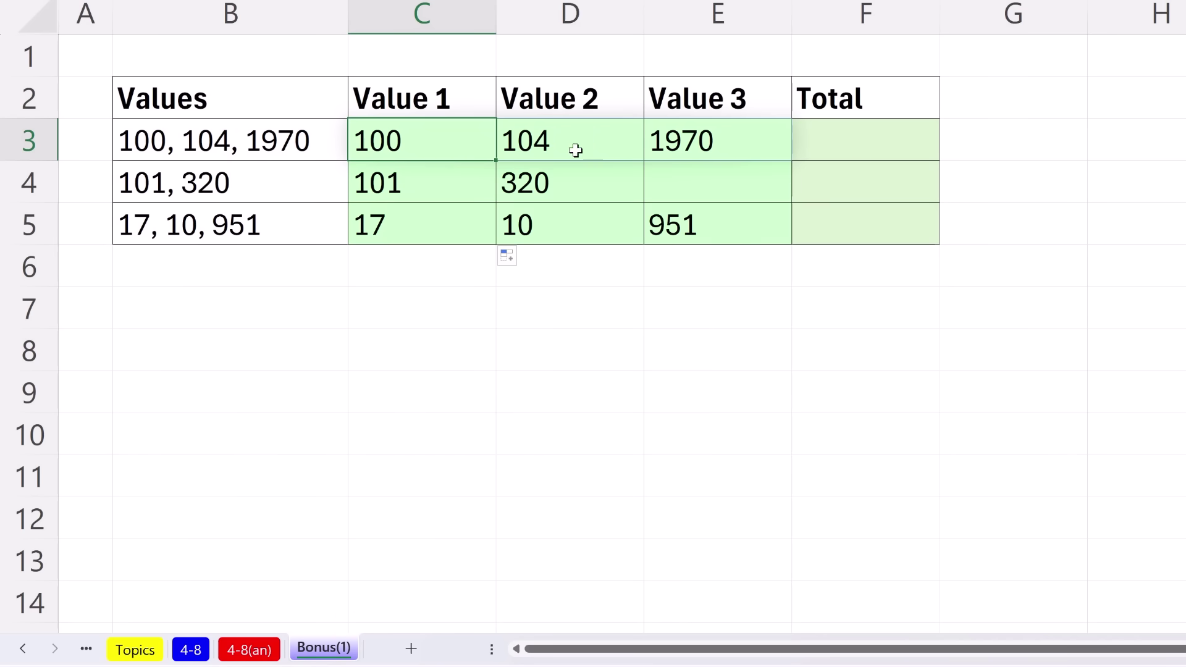
pyautogui.click(889, 142)
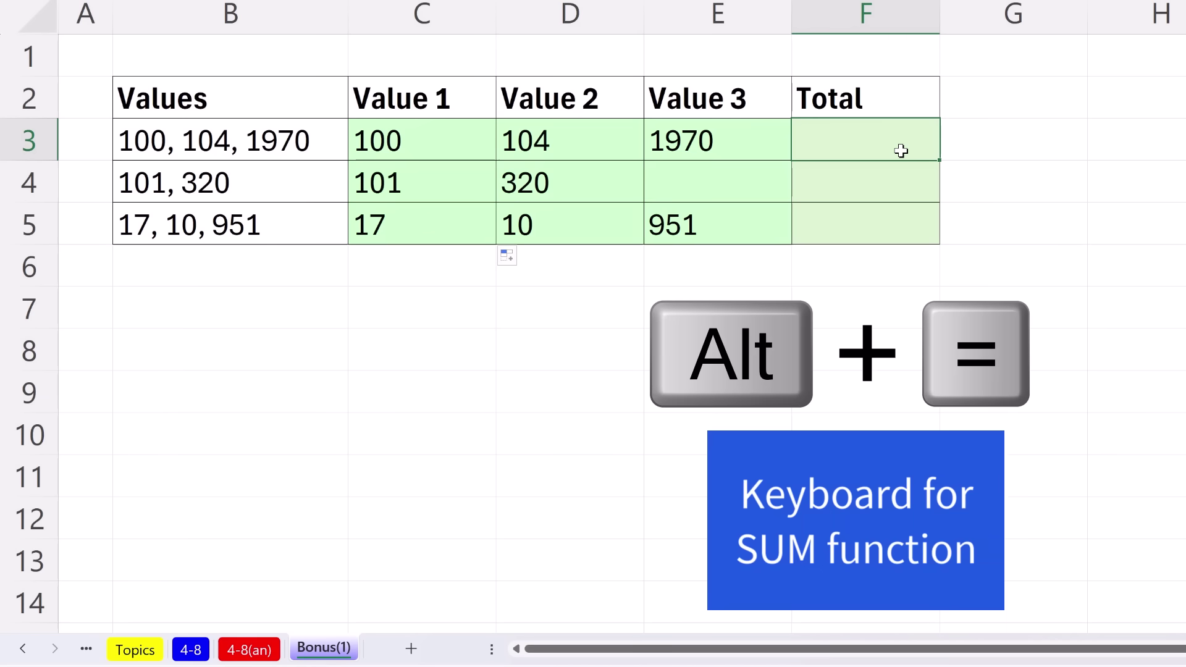
pyautogui.hotkey('alt', '=')
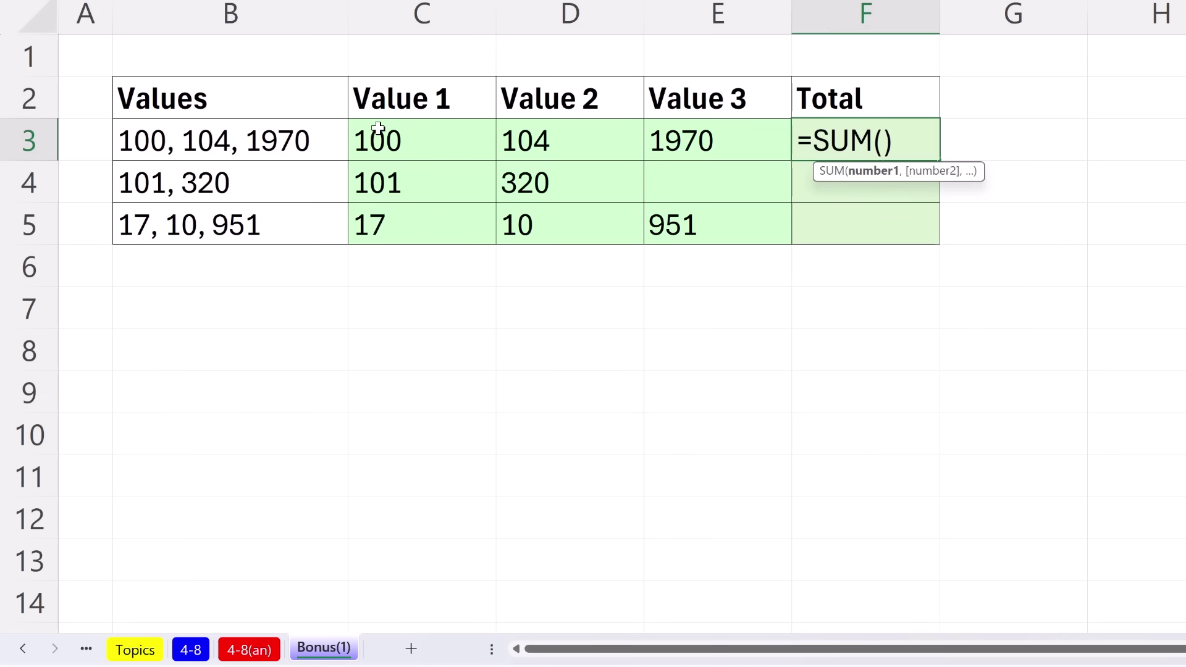
pyautogui.click(389, 139)
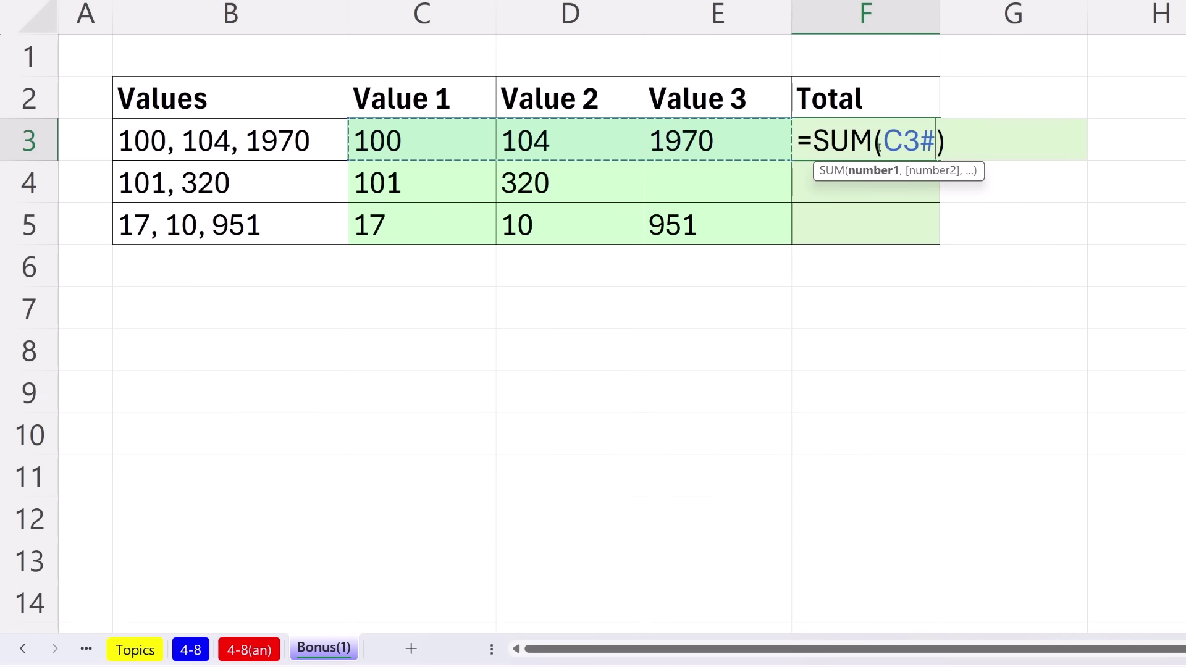
pyautogui.hotkey('ctrl', 'Return')
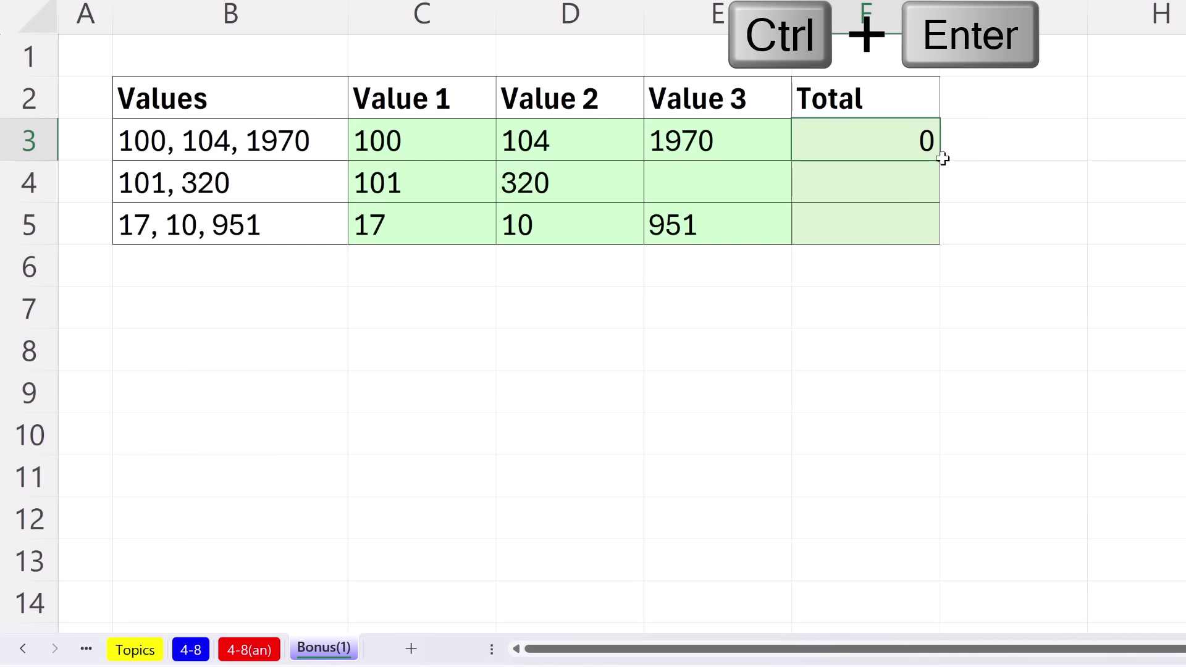
pyautogui.moveTo(940, 159); pyautogui.dragTo(949, 238)
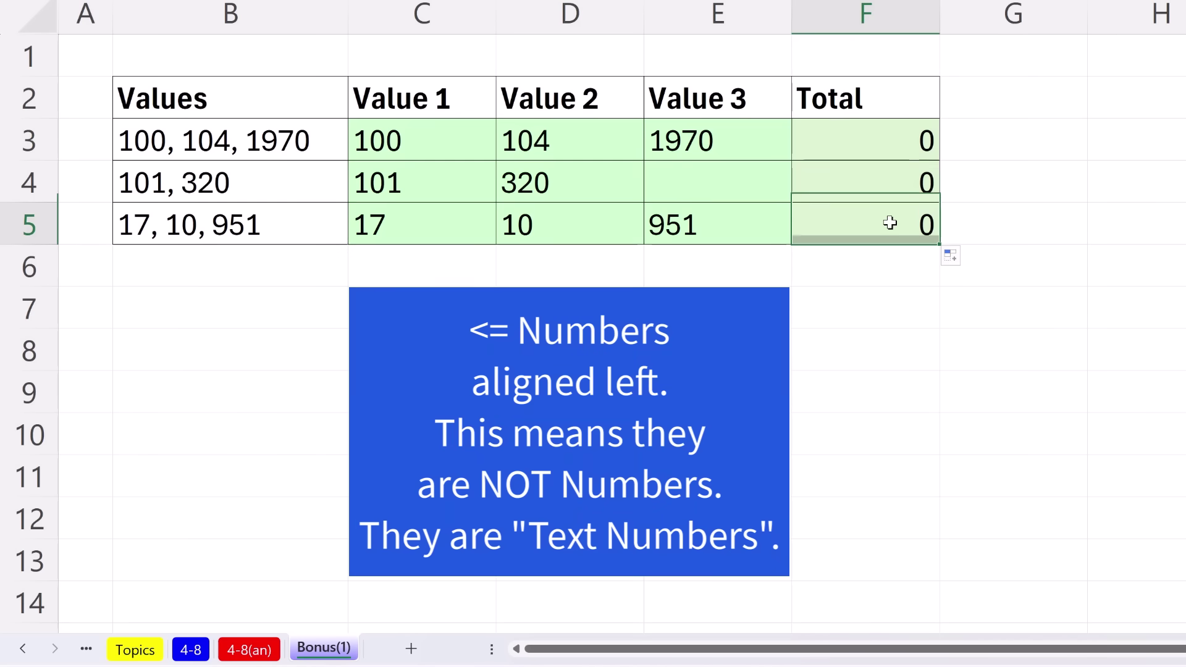
# Inspect F5's total formula and C3's split formula, leaving both unchanged.
pyautogui.doubleClick(892, 223)
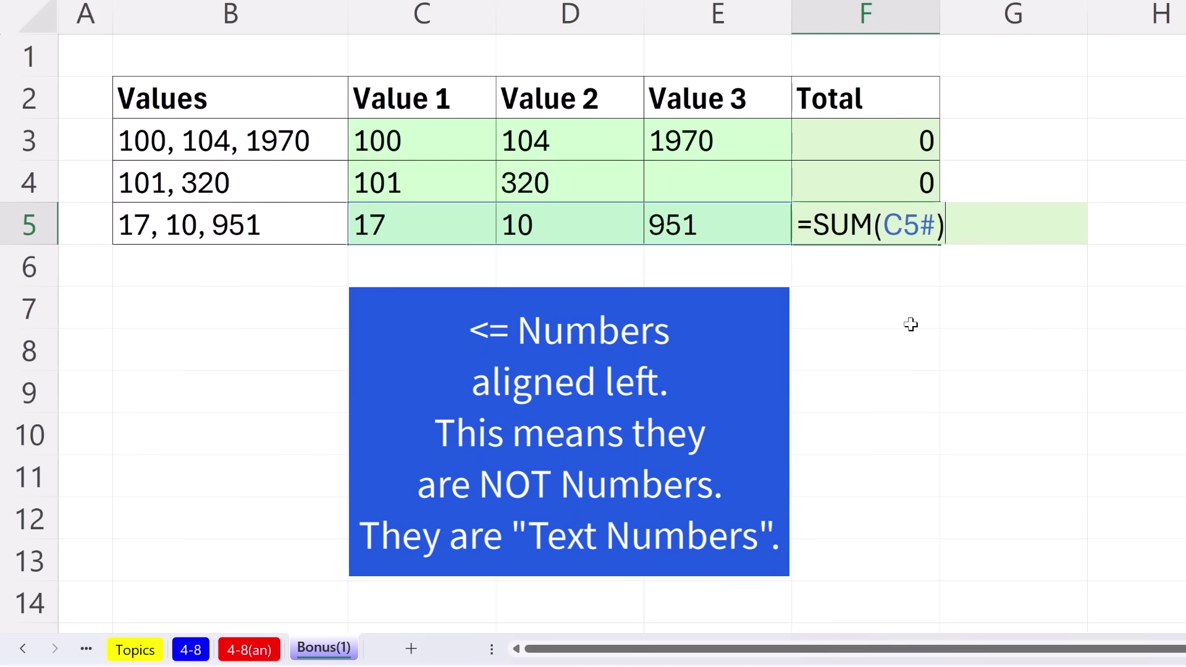
pyautogui.press('Escape')
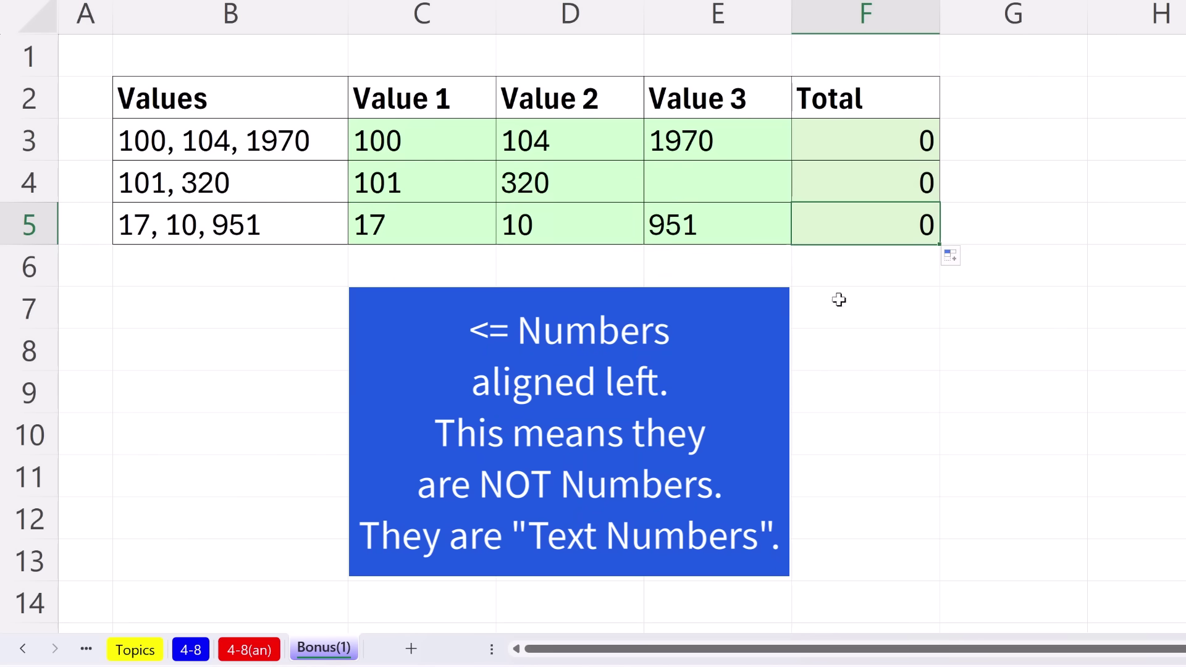
pyautogui.doubleClick(371, 139)
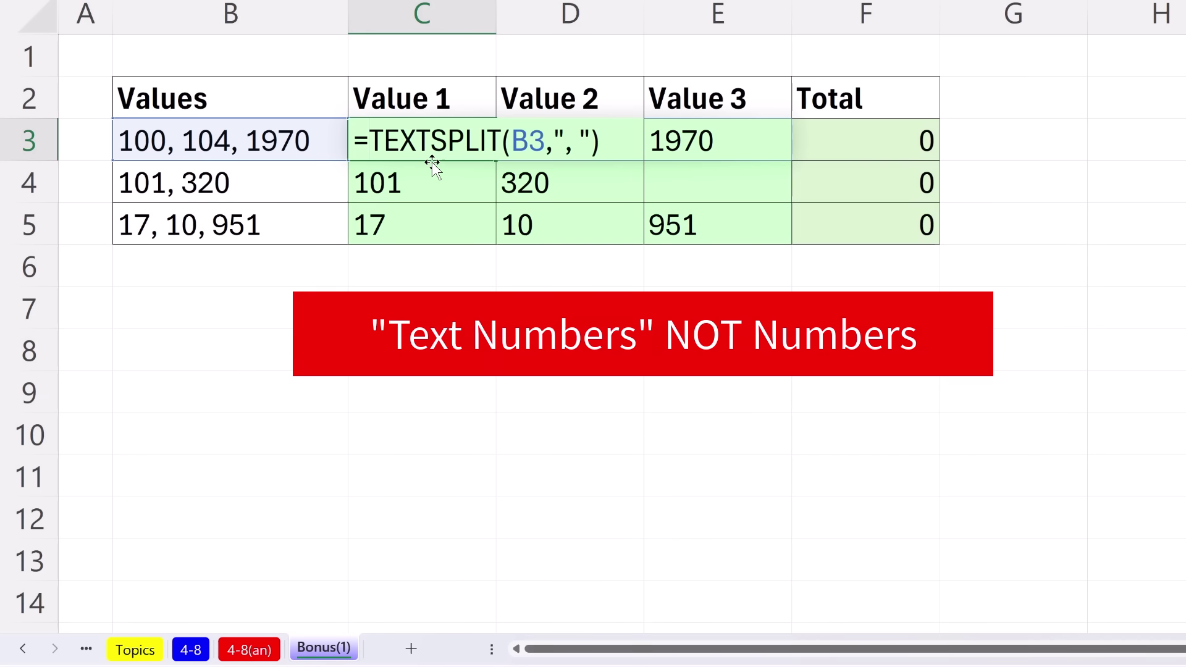
pyautogui.press('Escape')
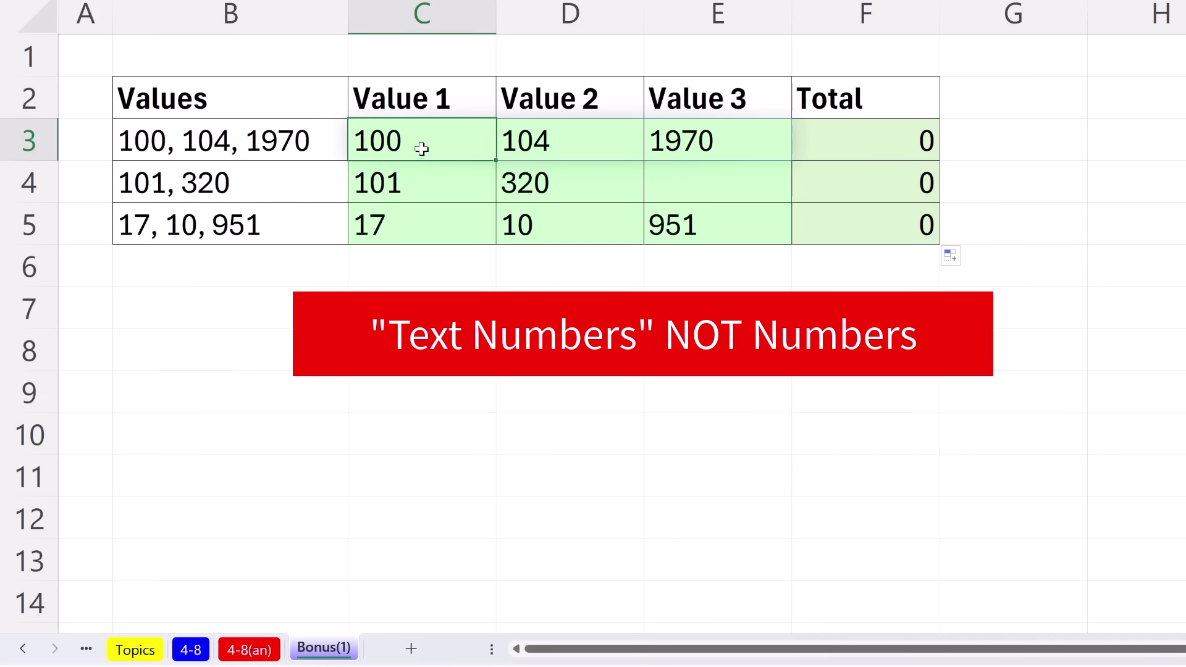
# Append +0 to C3's split formula, fill it down to C5, and check F5's total.
pyautogui.press('F2')
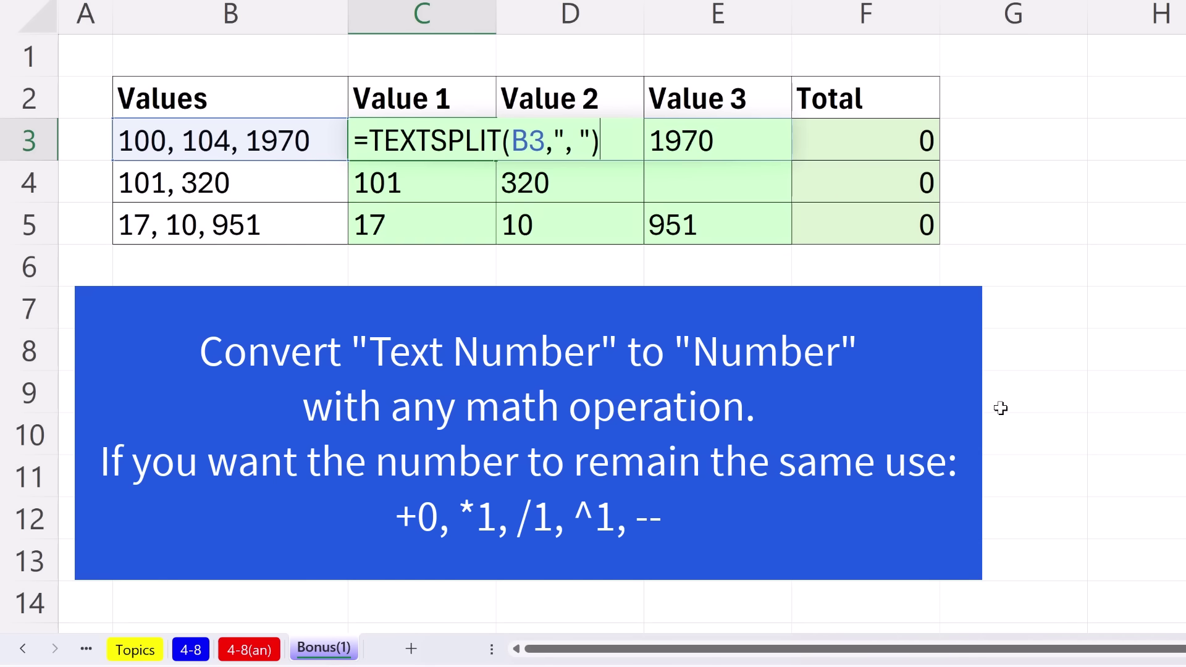
pyautogui.write('+0')
pyautogui.hotkey('ctrl', 'Return')
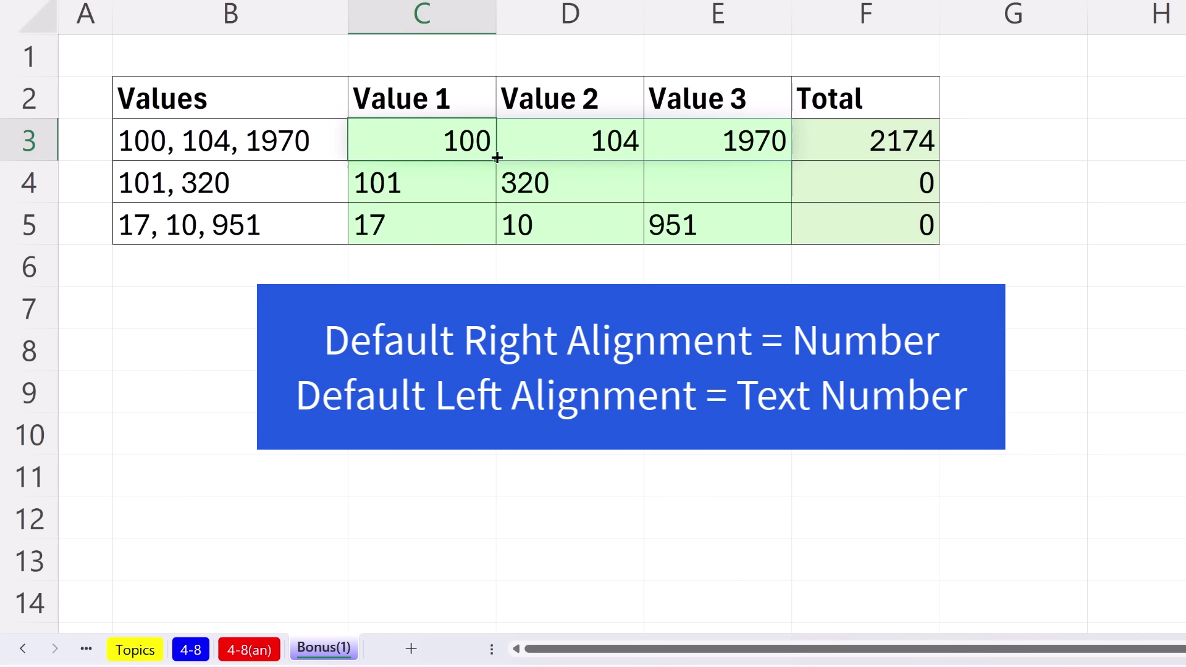
pyautogui.moveTo(497, 159); pyautogui.dragTo(500, 234)
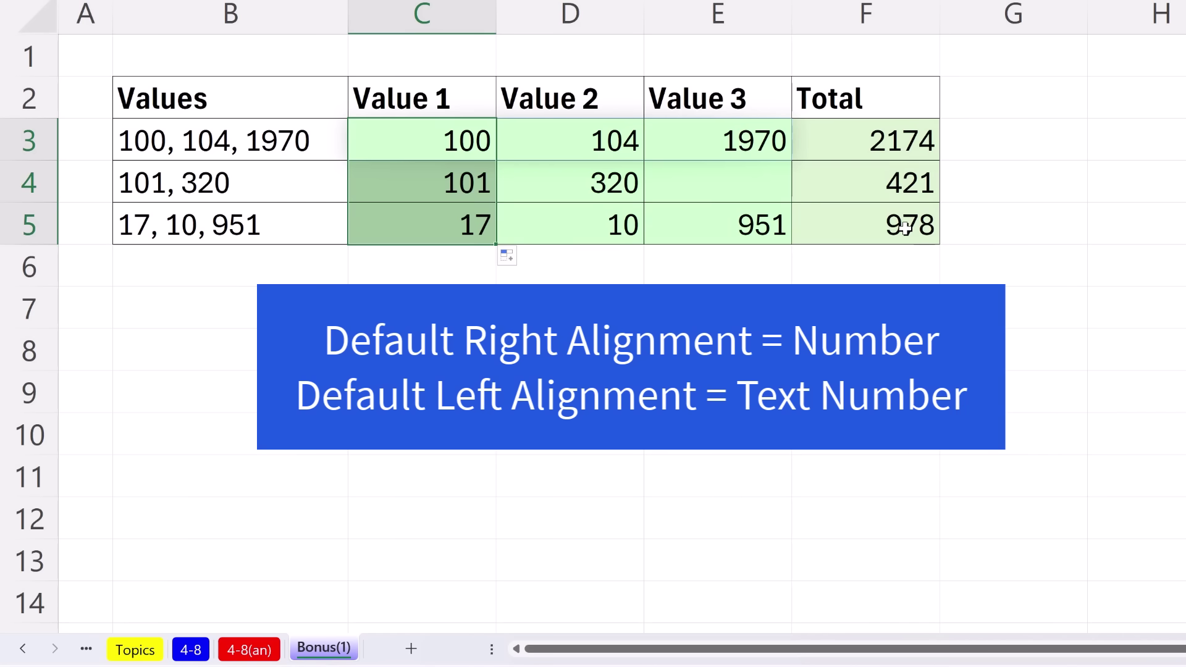
pyautogui.click(906, 228)
pyautogui.doubleClick(906, 227)
pyautogui.press('Escape')
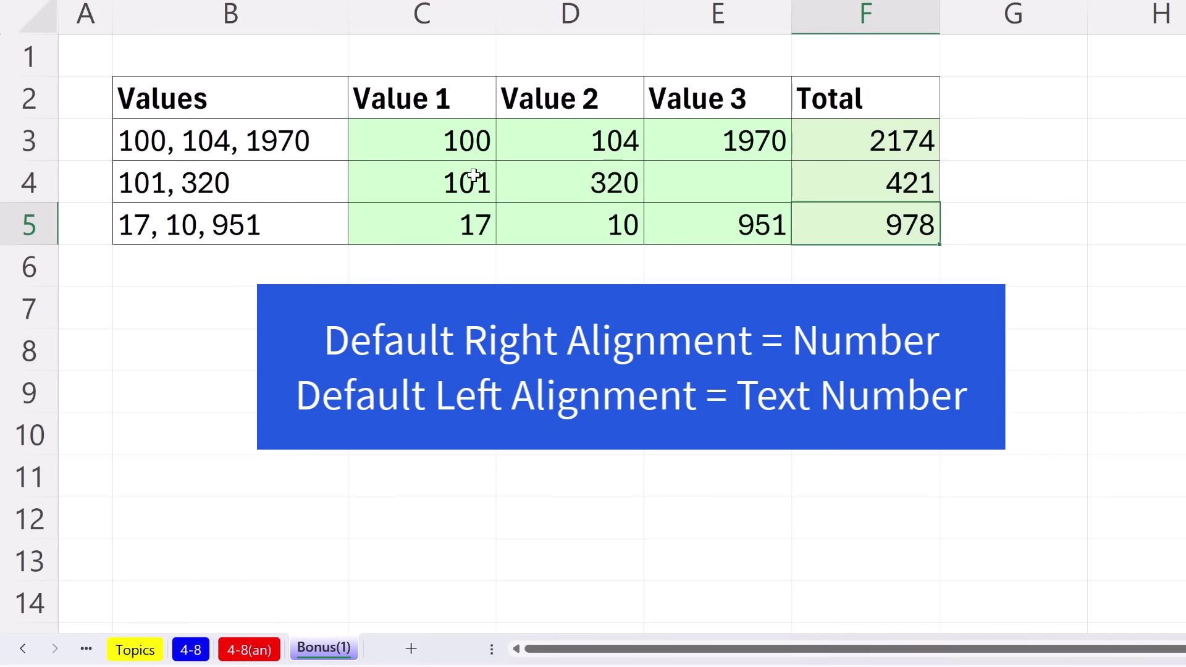
# Replace C3's +0 conversion with *1.
pyautogui.click(454, 136)
pyautogui.doubleClick(495, 151)
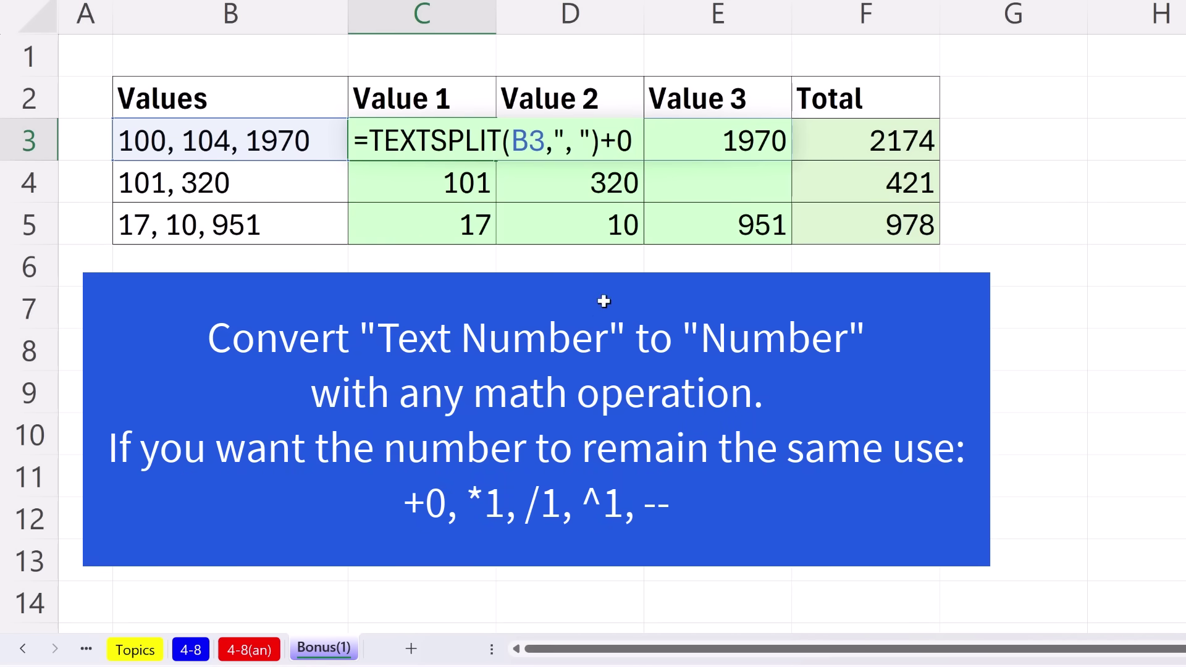
pyautogui.press('BackSpace')
pyautogui.press('BackSpace')
pyautogui.write('*1')
pyautogui.hotkey('ctrl', 'Return')
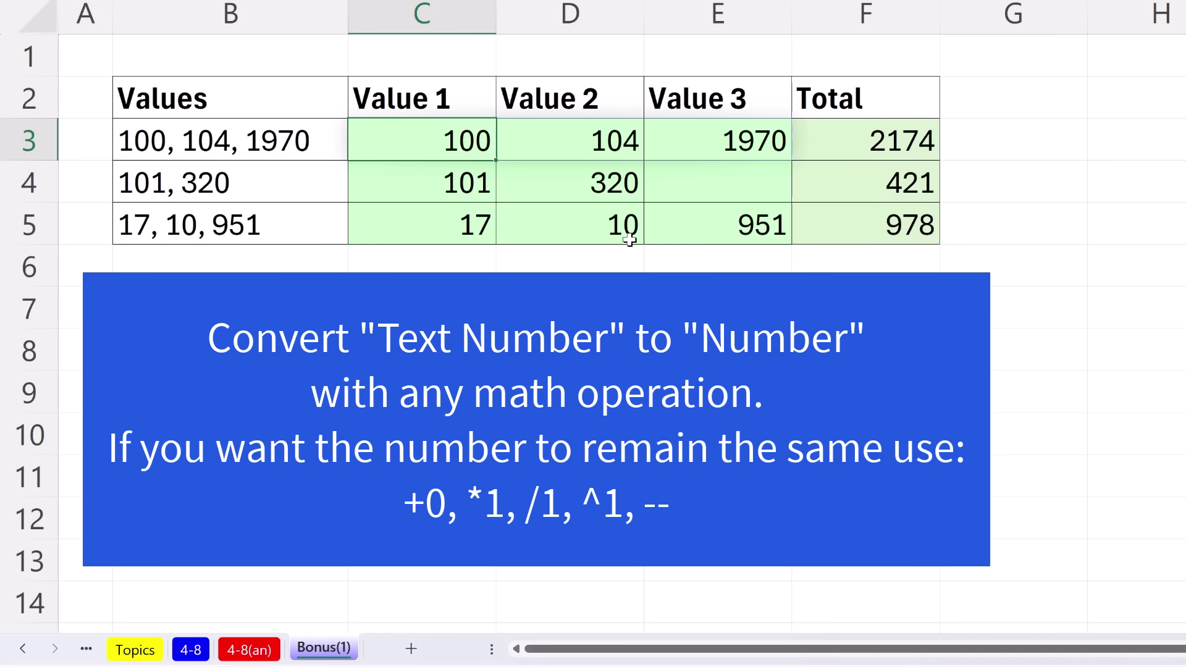
# Switch C3's conversion to the -- double-negative form.
pyautogui.press('F2')
pyautogui.press('BackSpace')
pyautogui.press('BackSpace')
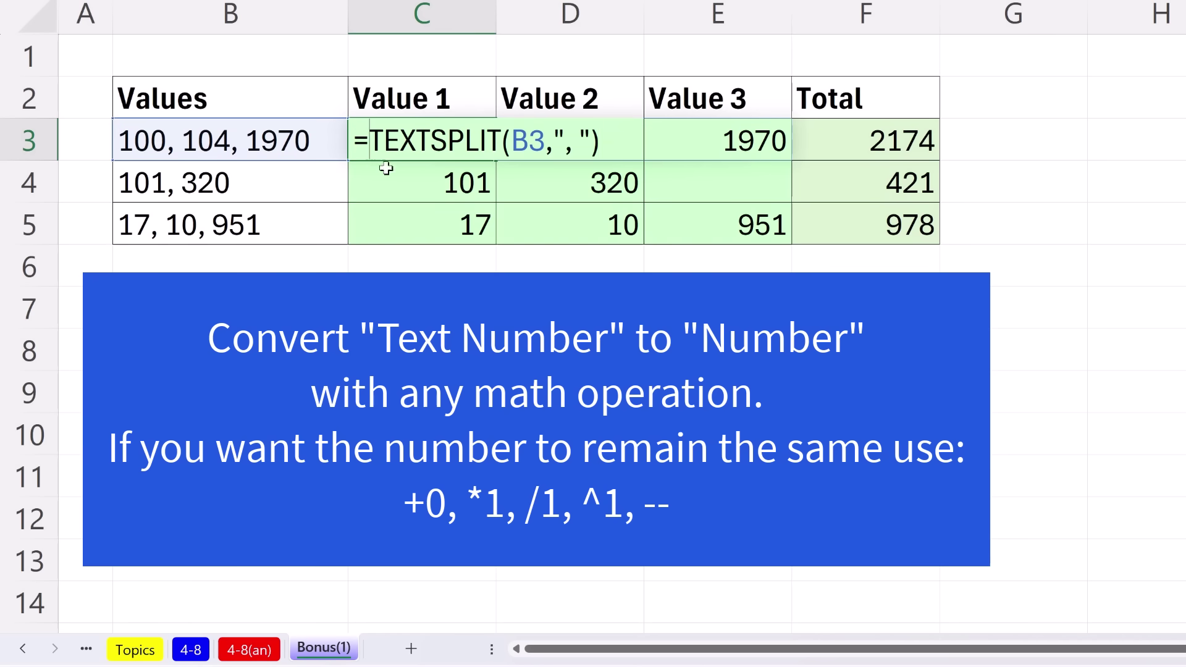
pyautogui.write('--')
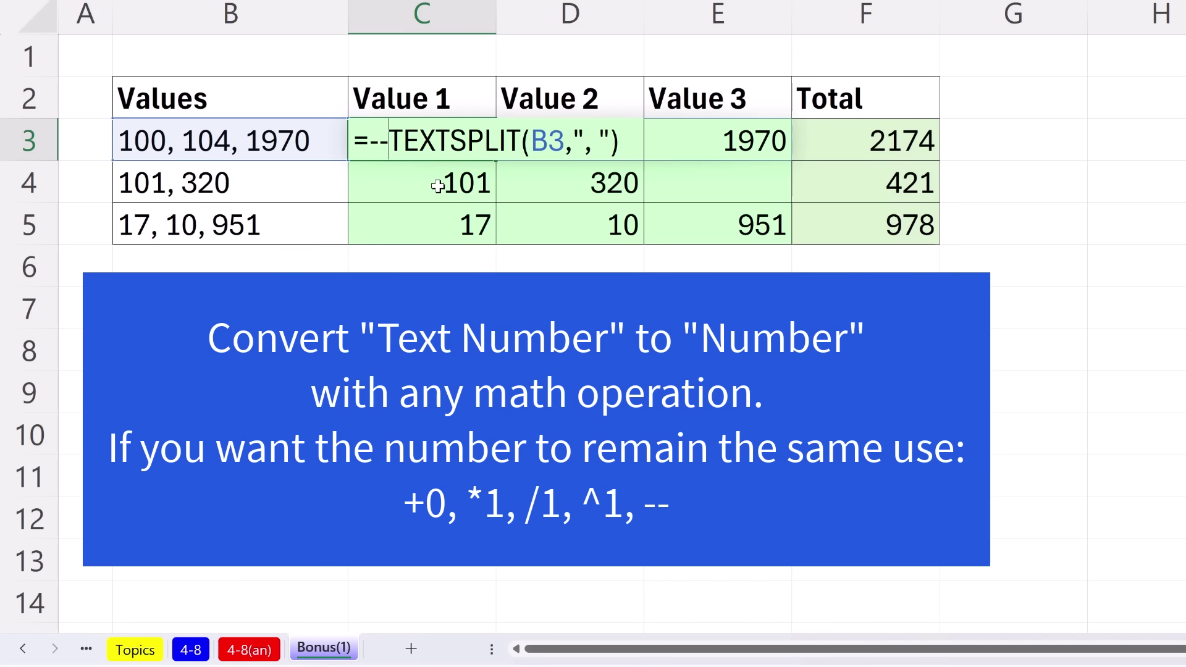
pyautogui.hotkey('ctrl', 'Return')
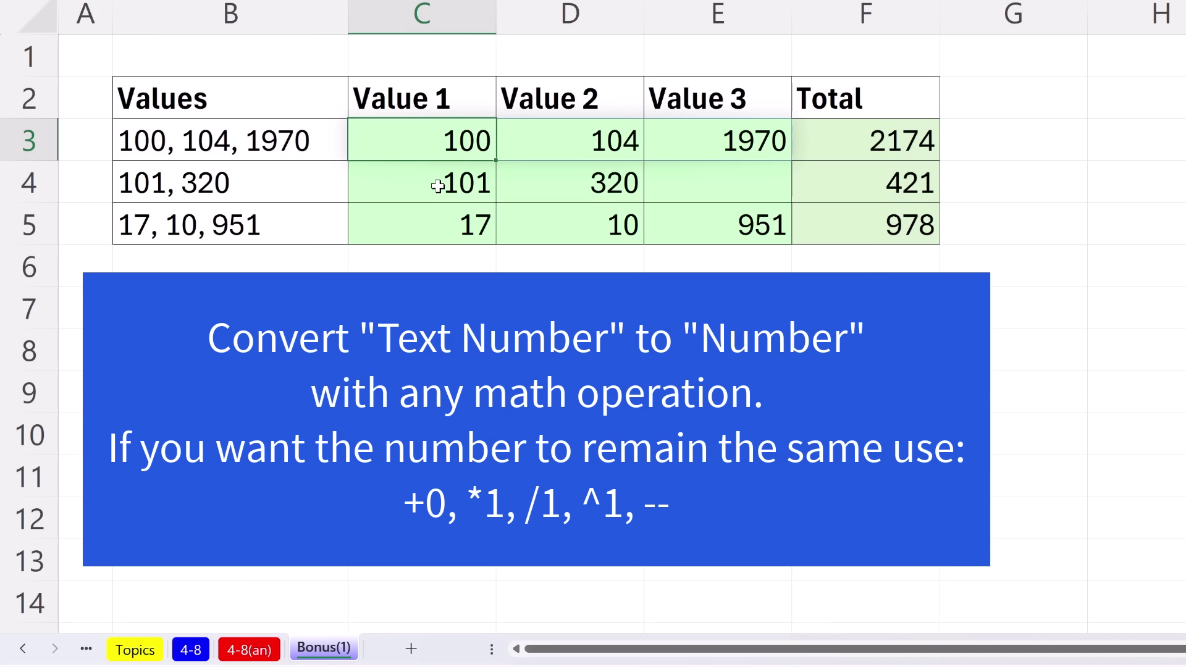